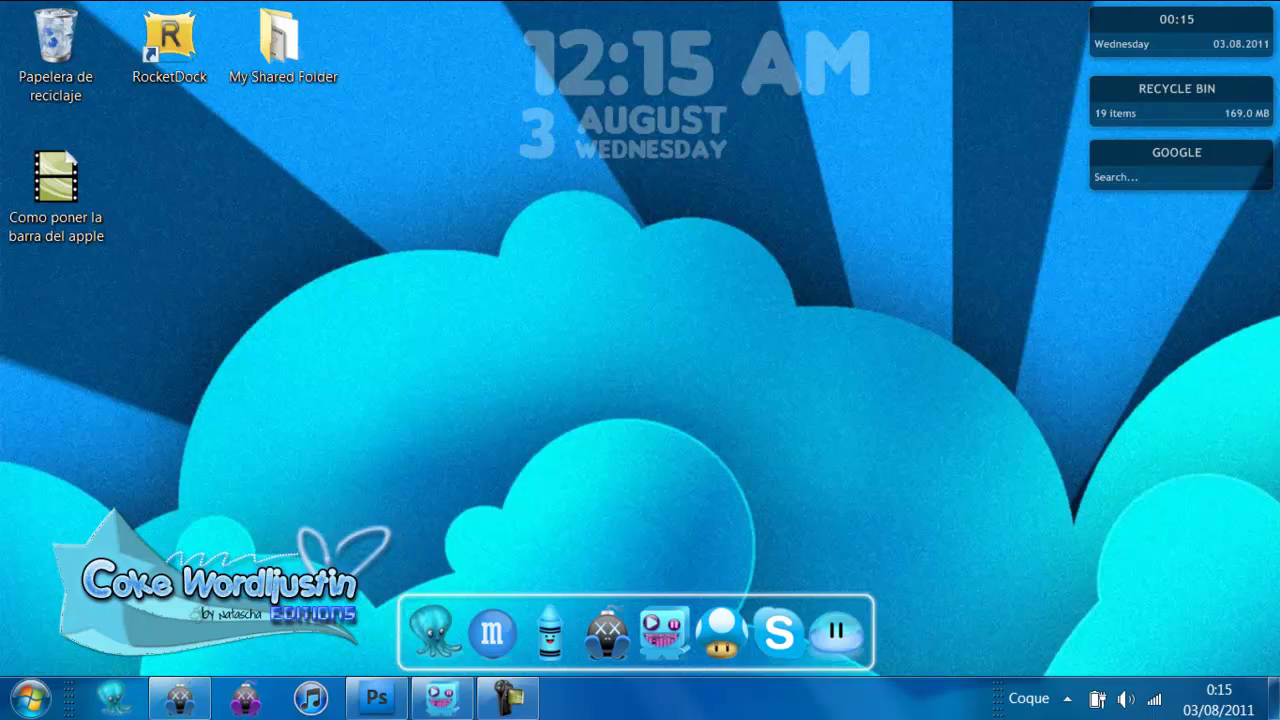
Step: Review the friends and subscribers sections of the YouTube channel in the browser, and return to the desktop
click(180, 698)
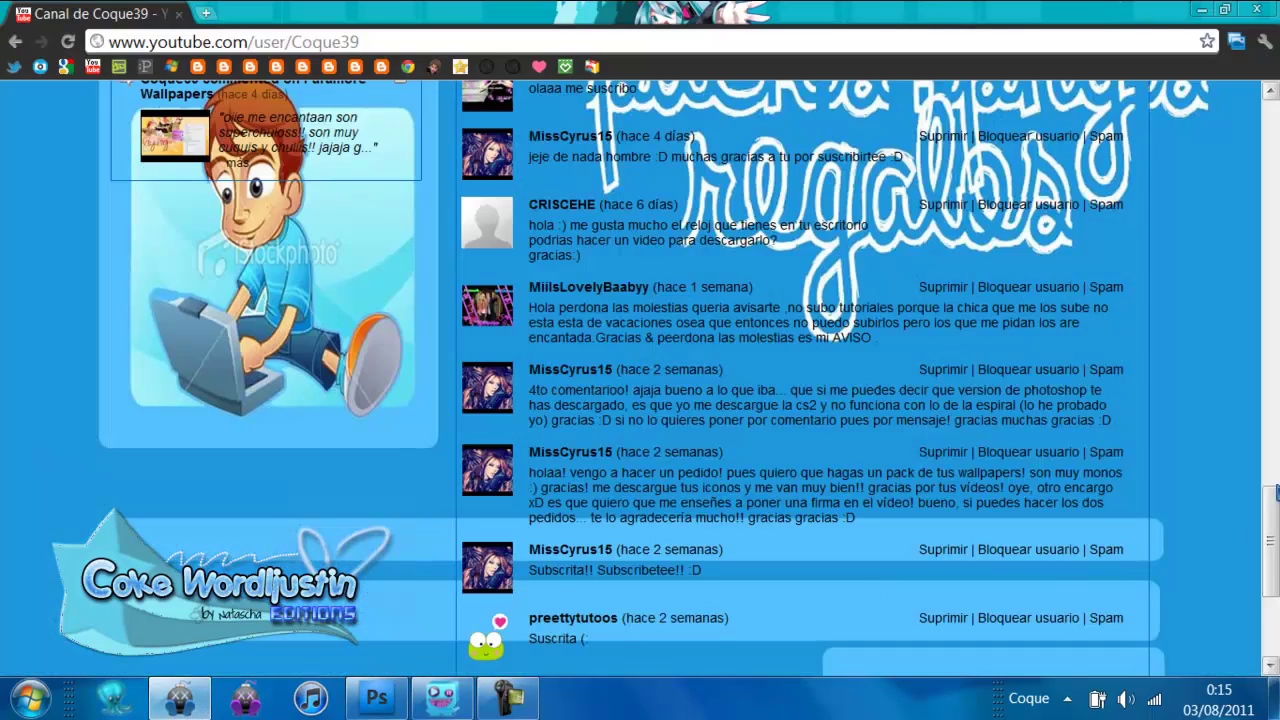
scroll(1250, 470, up, 15)
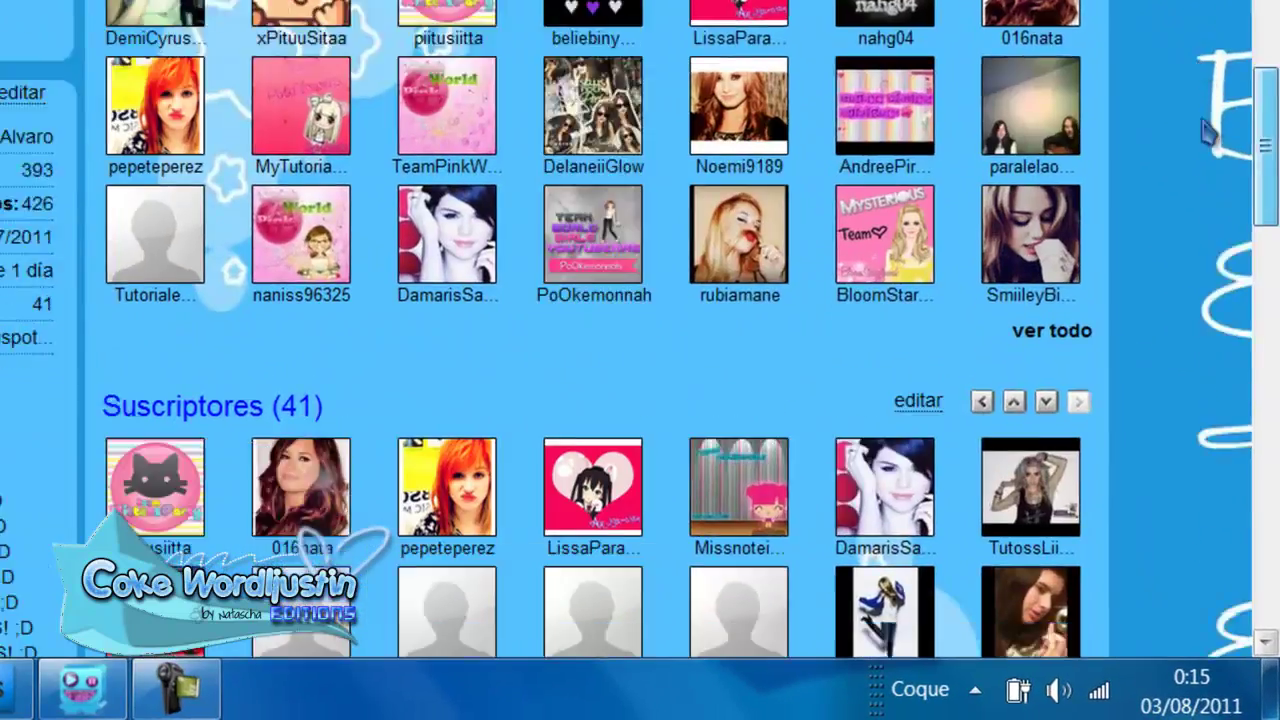
scroll(1210, 130, down, 3)
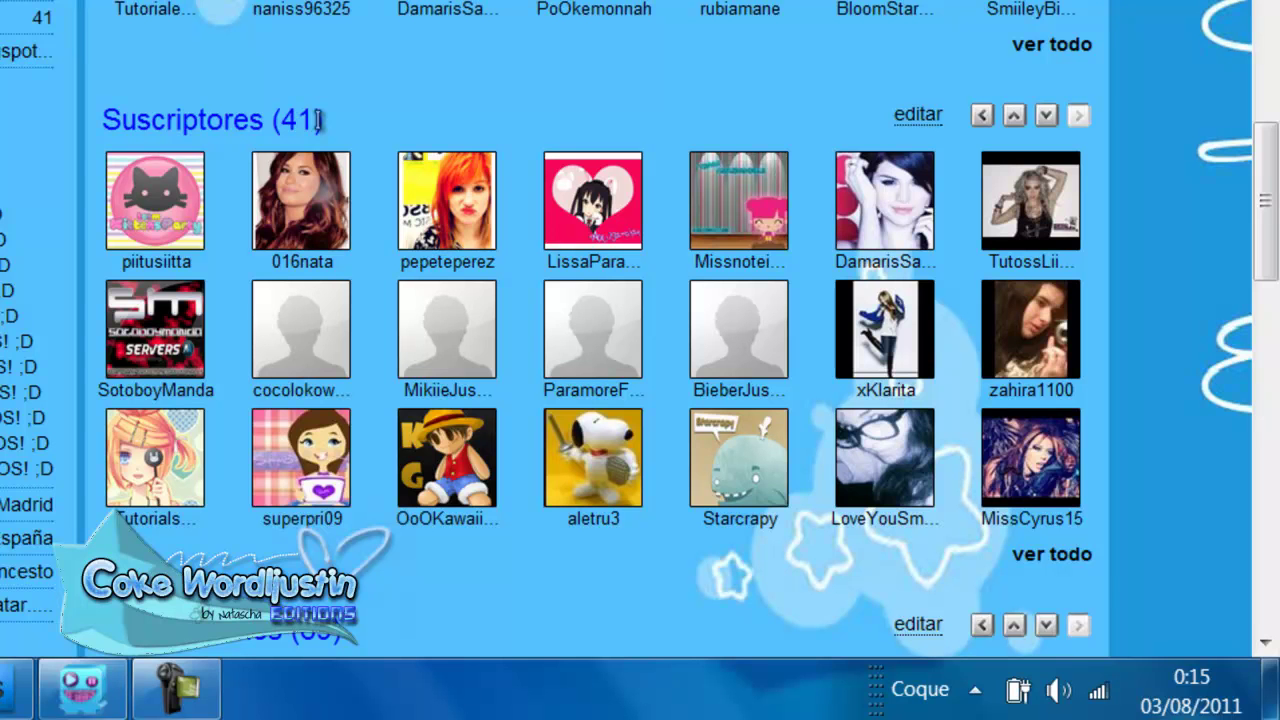
scroll(1265, 200, up, 5)
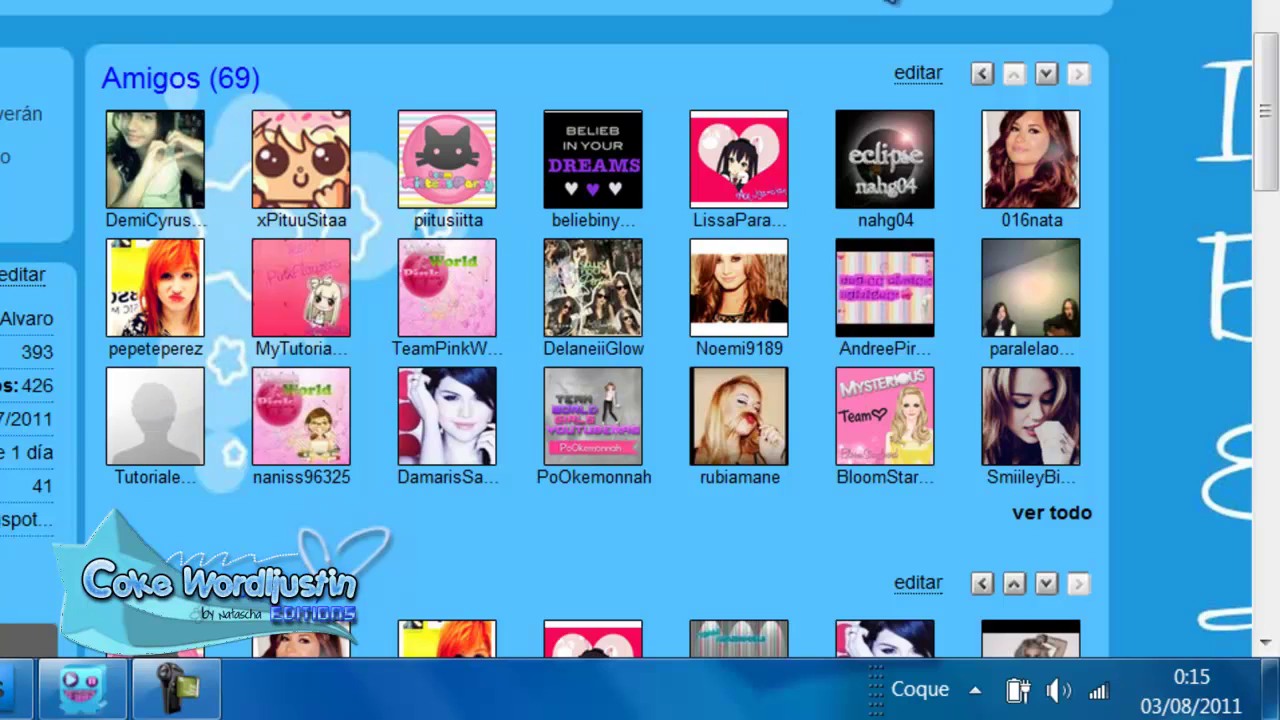
key(super+d)
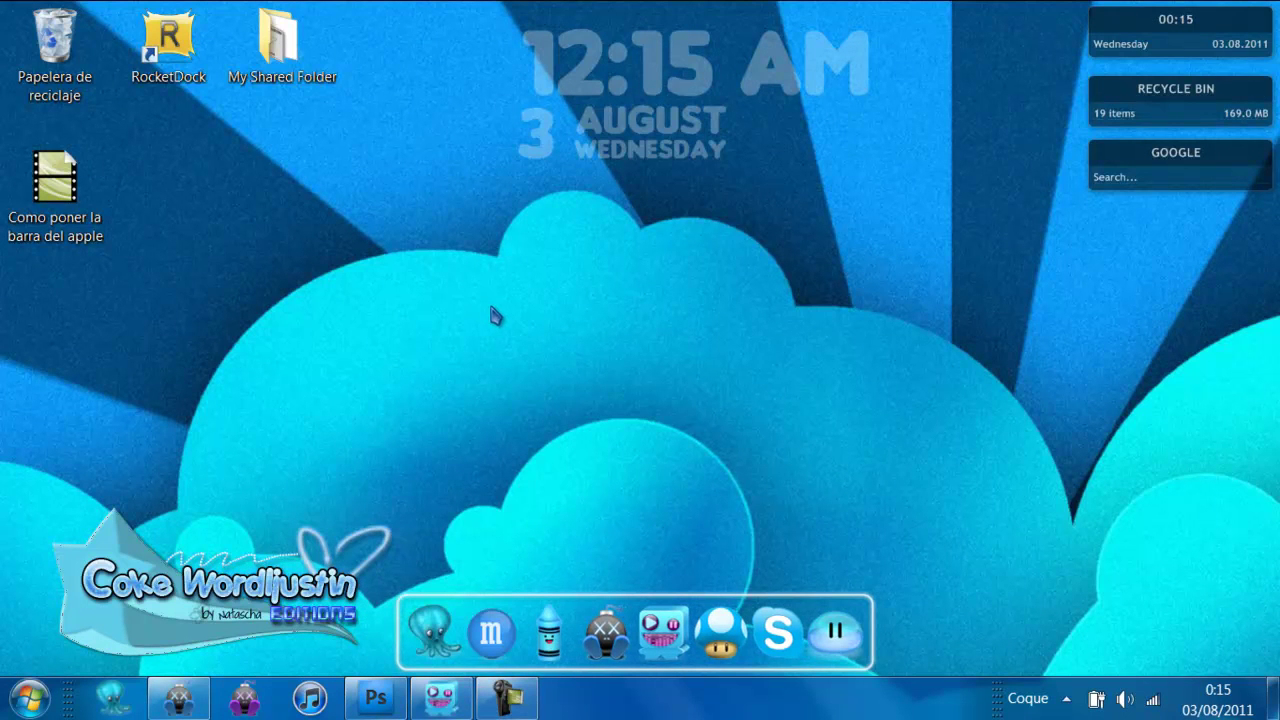
Step: Switch to Camtasia Studio and add the desktop video "Como poner la barra del apple" to the timeline
click(440, 697)
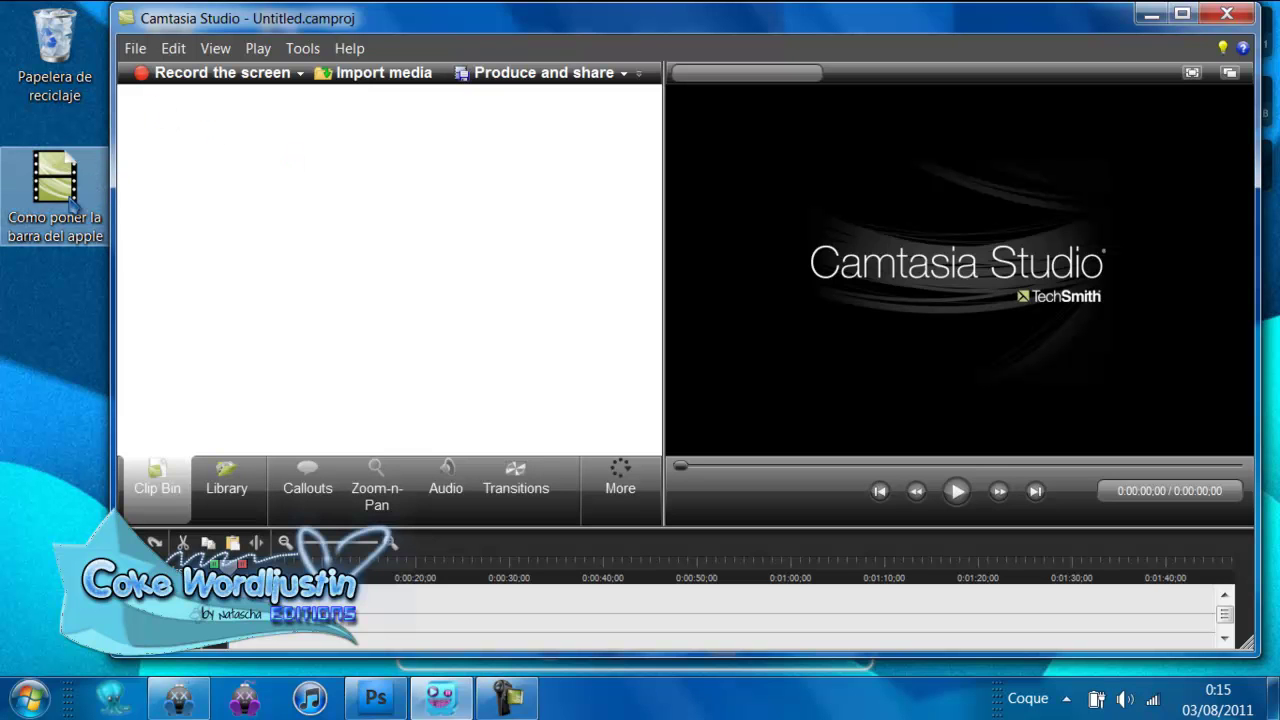
drag(55, 185, 400, 610)
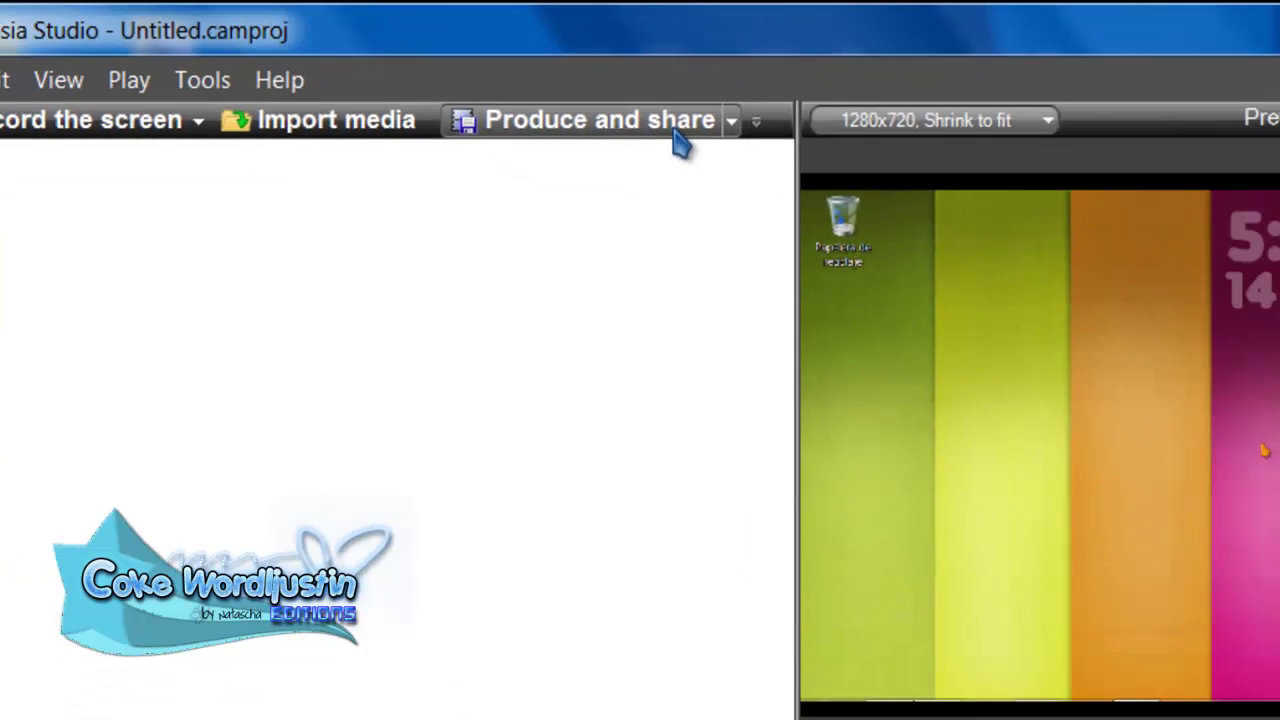
Step: Start producing the video with custom production settings, MP4/FLV/SWF Flash outputs and the black ExpressShow template, advancing to the video options
click(840, 160)
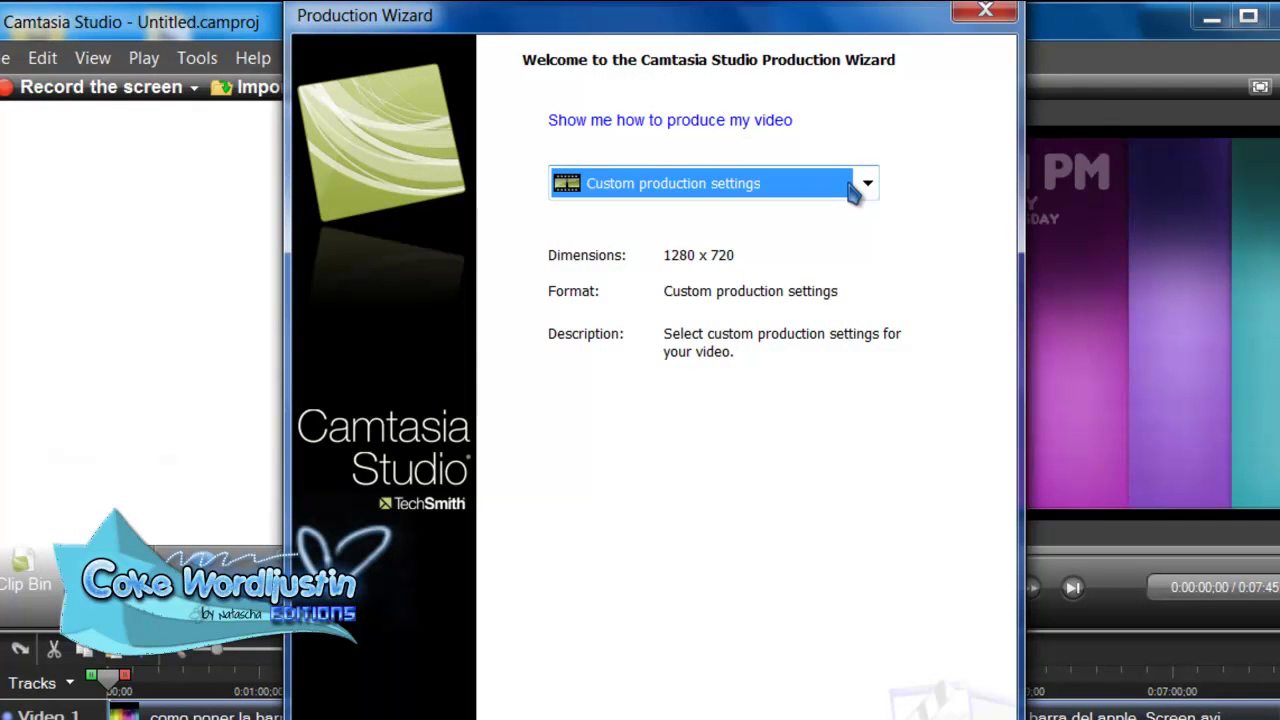
key(Return)
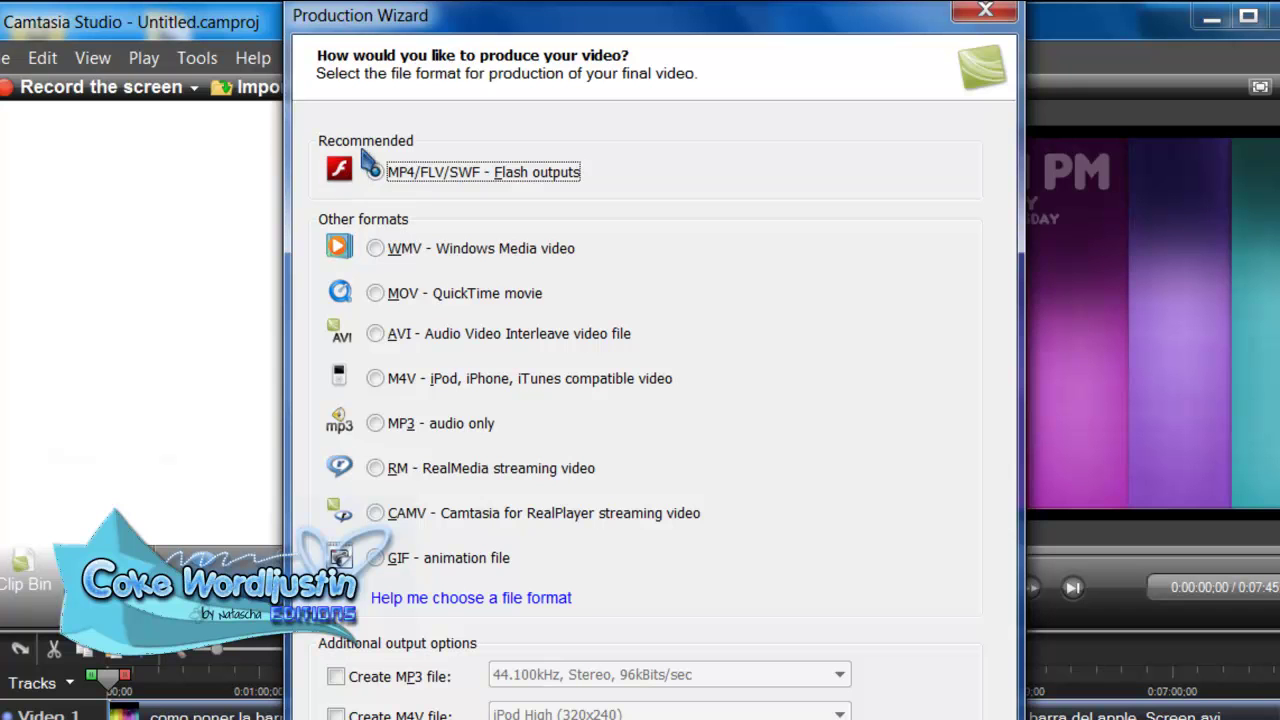
key(Return)
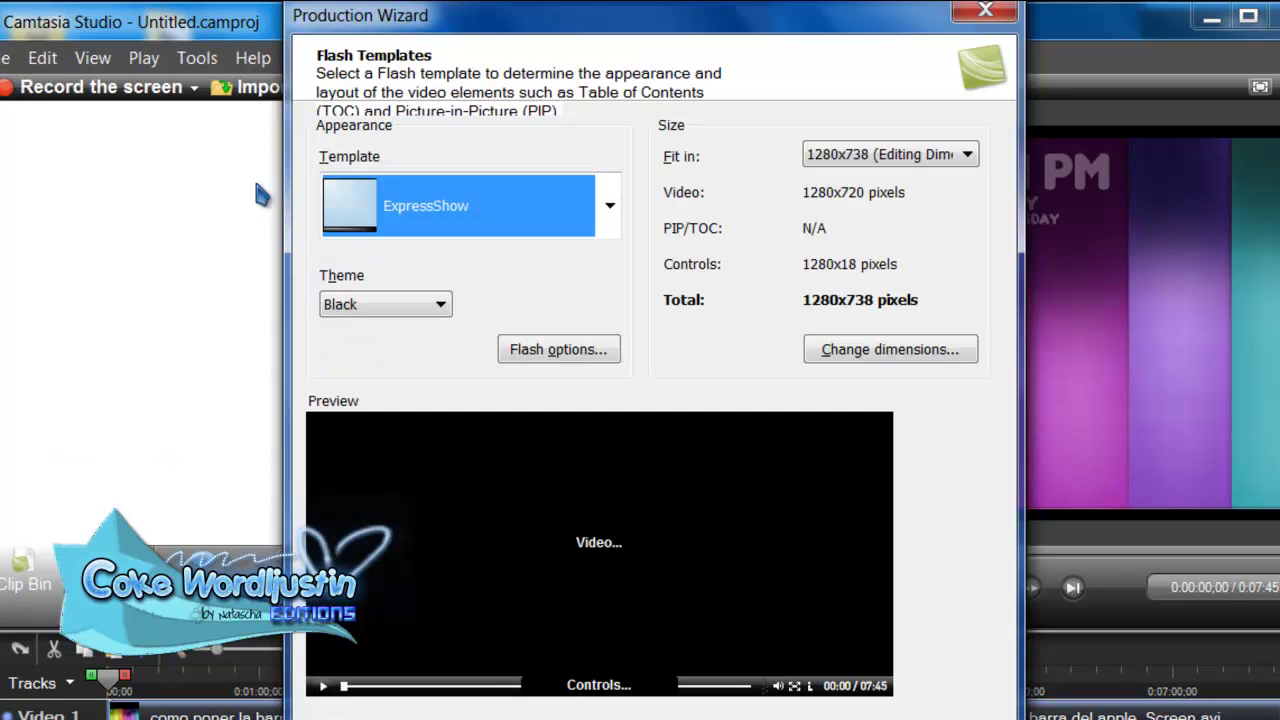
key(Return)
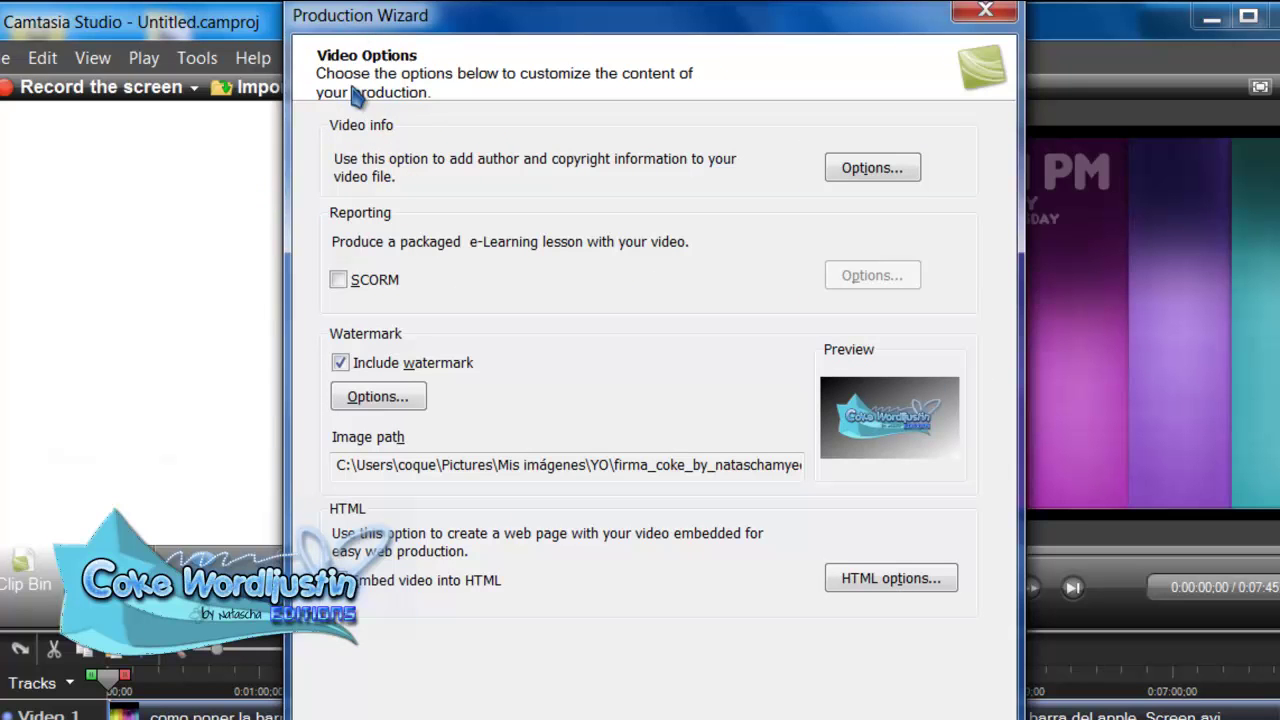
Step: Switch the included watermark off and on again, and open the watermark settings
click(345, 366)
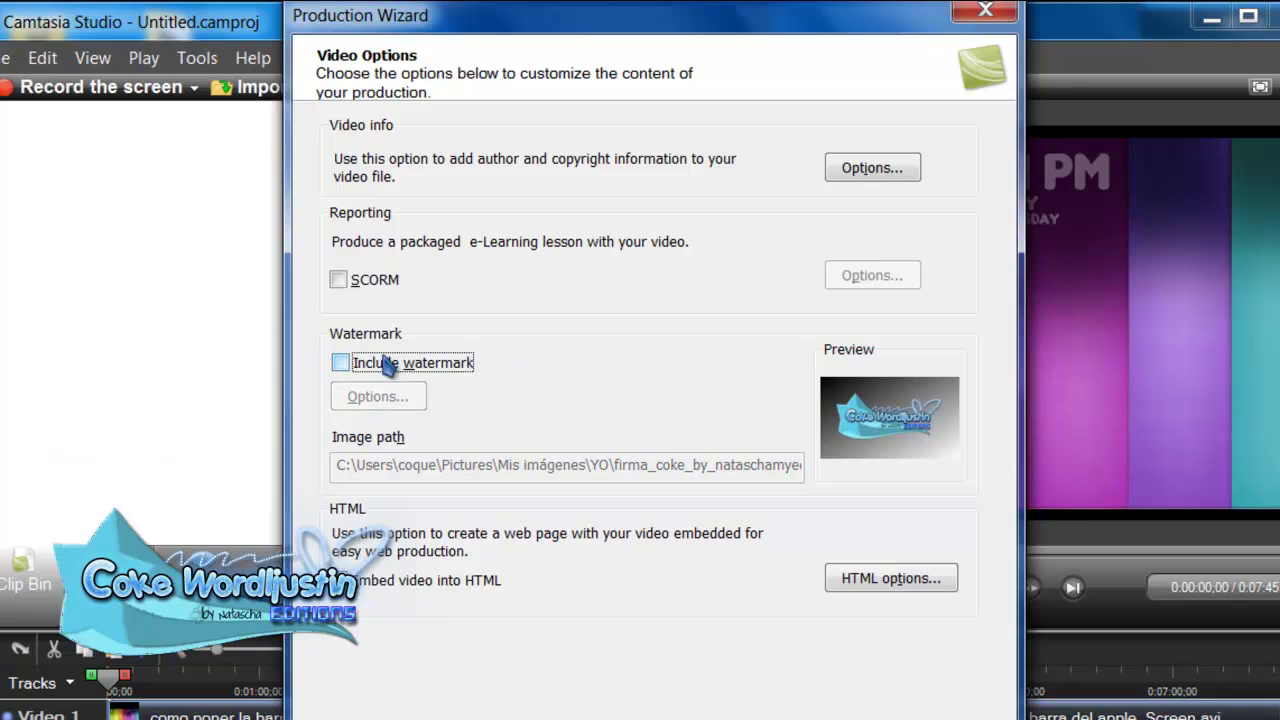
click(341, 364)
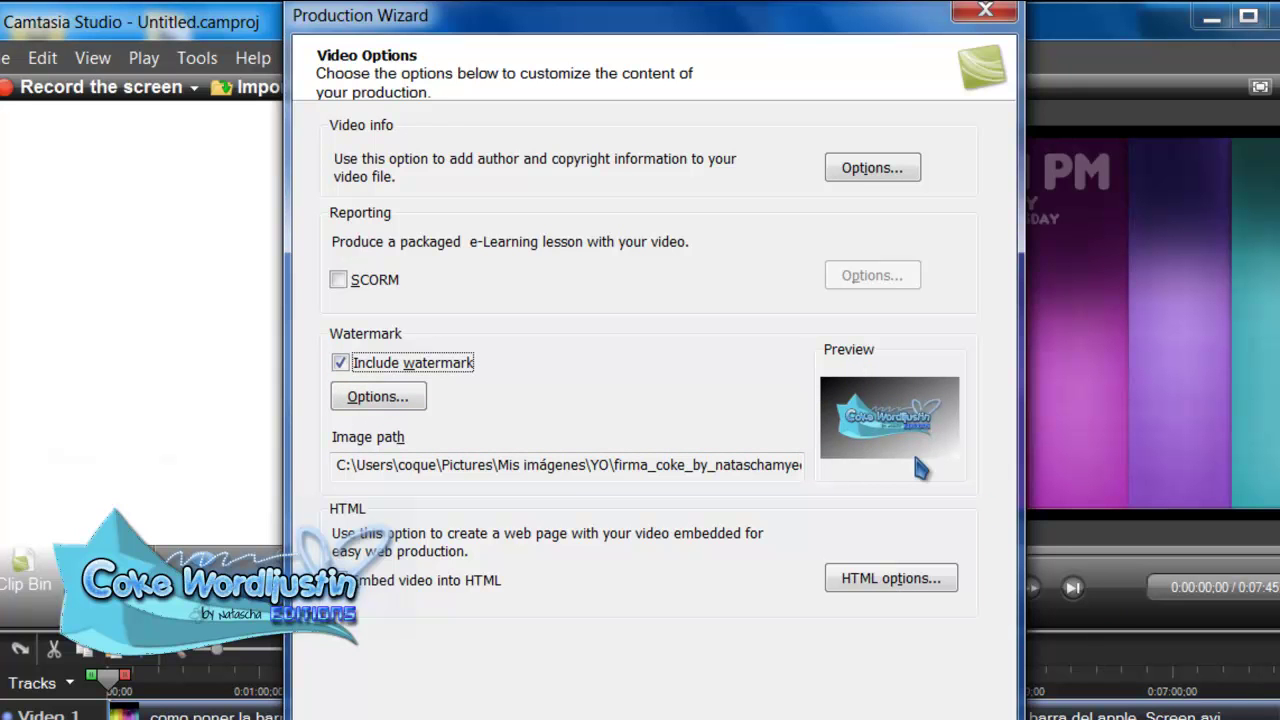
click(422, 395)
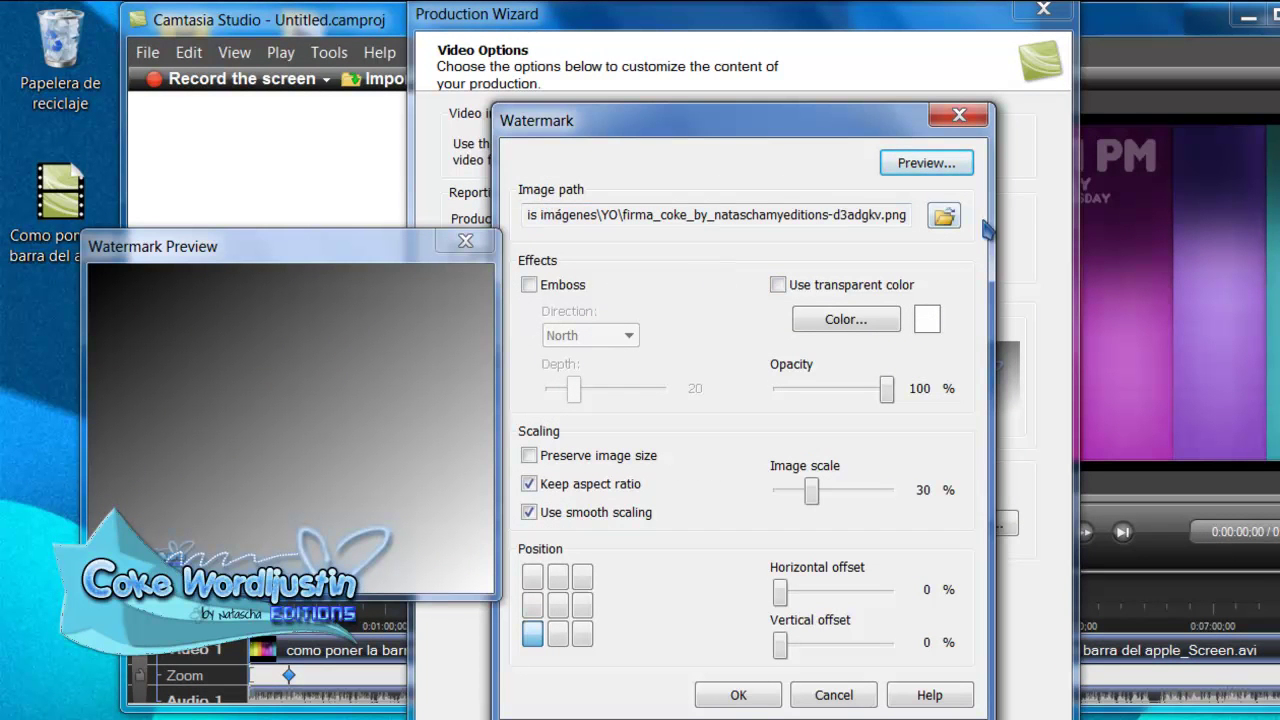
Step: Choose "firma de coque39youtube" from Mis imágenes as the watermark image
click(950, 220)
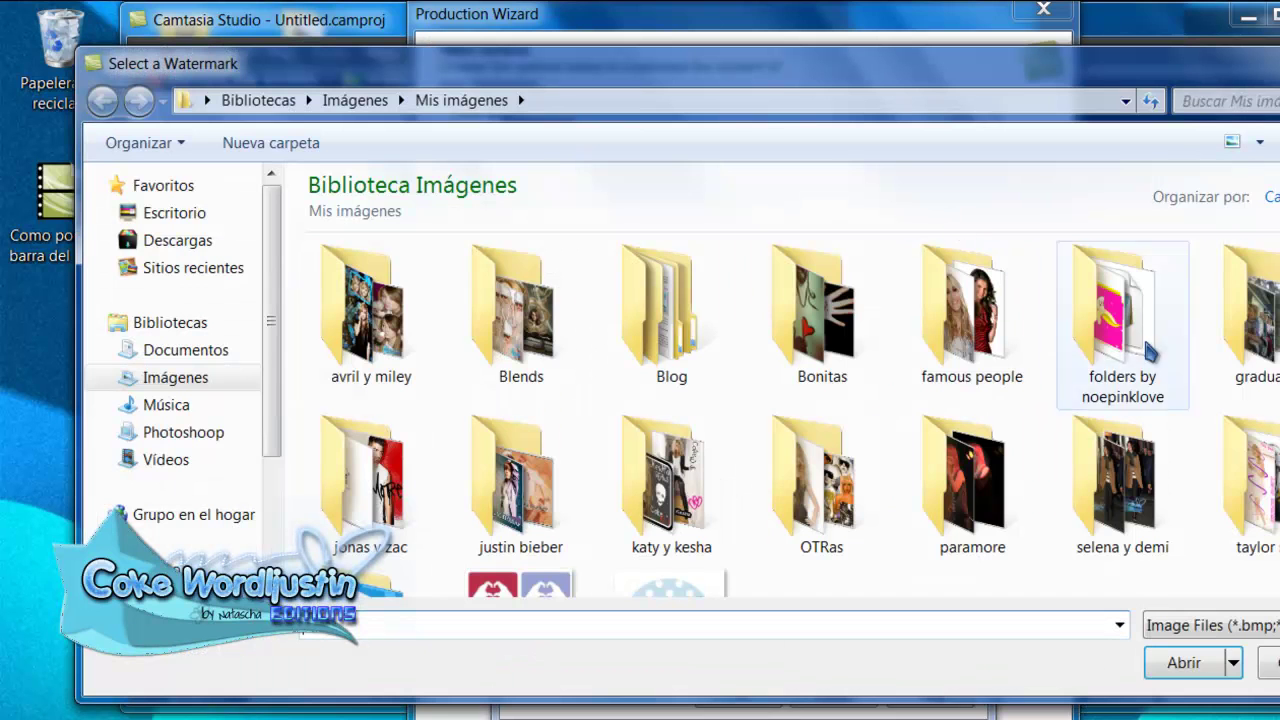
scroll(800, 415, down, 2)
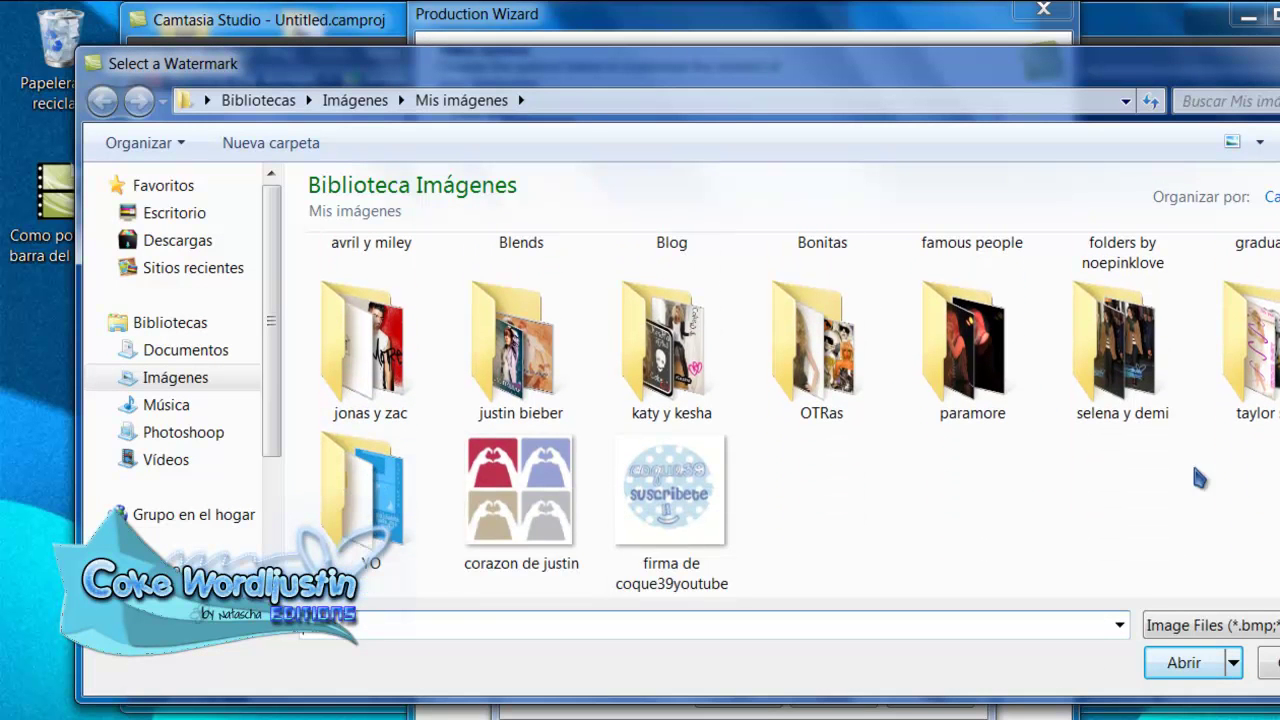
double_click(697, 490)
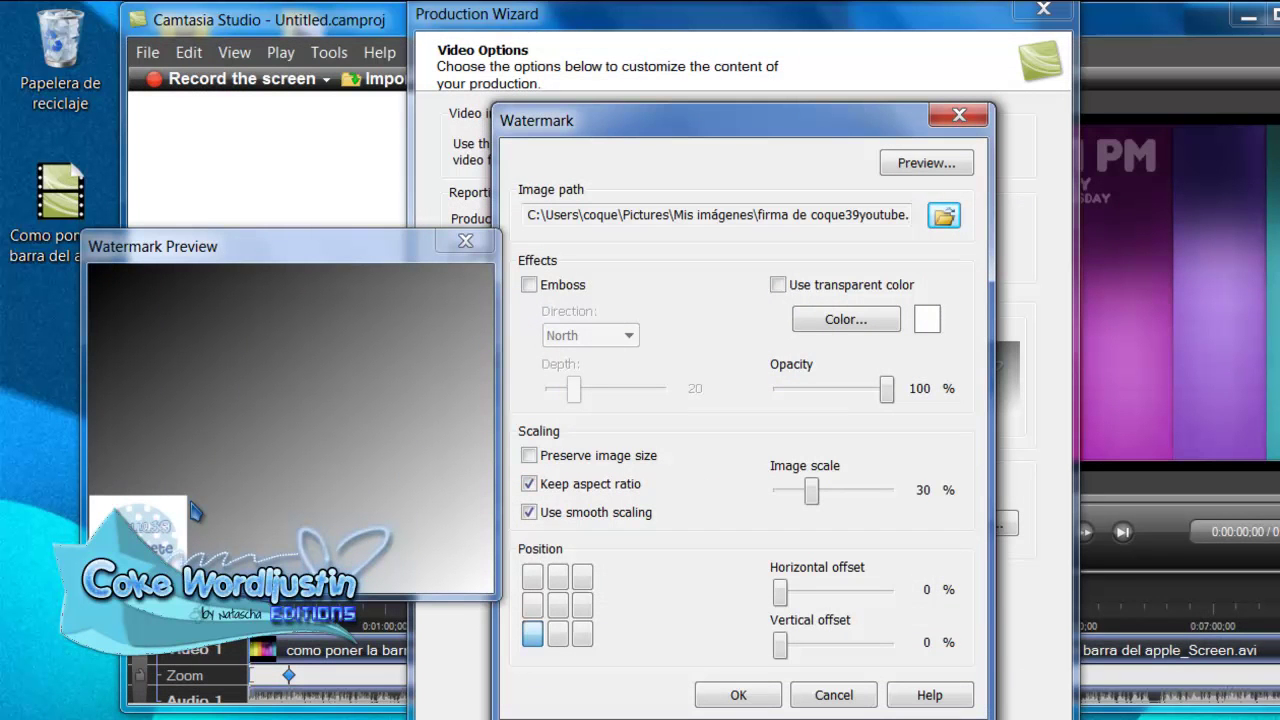
Step: Choose the image firma_coke_by_nataschamyeditions-d3adgkv from the YO folder in Mis imágenes as the watermark
click(948, 218)
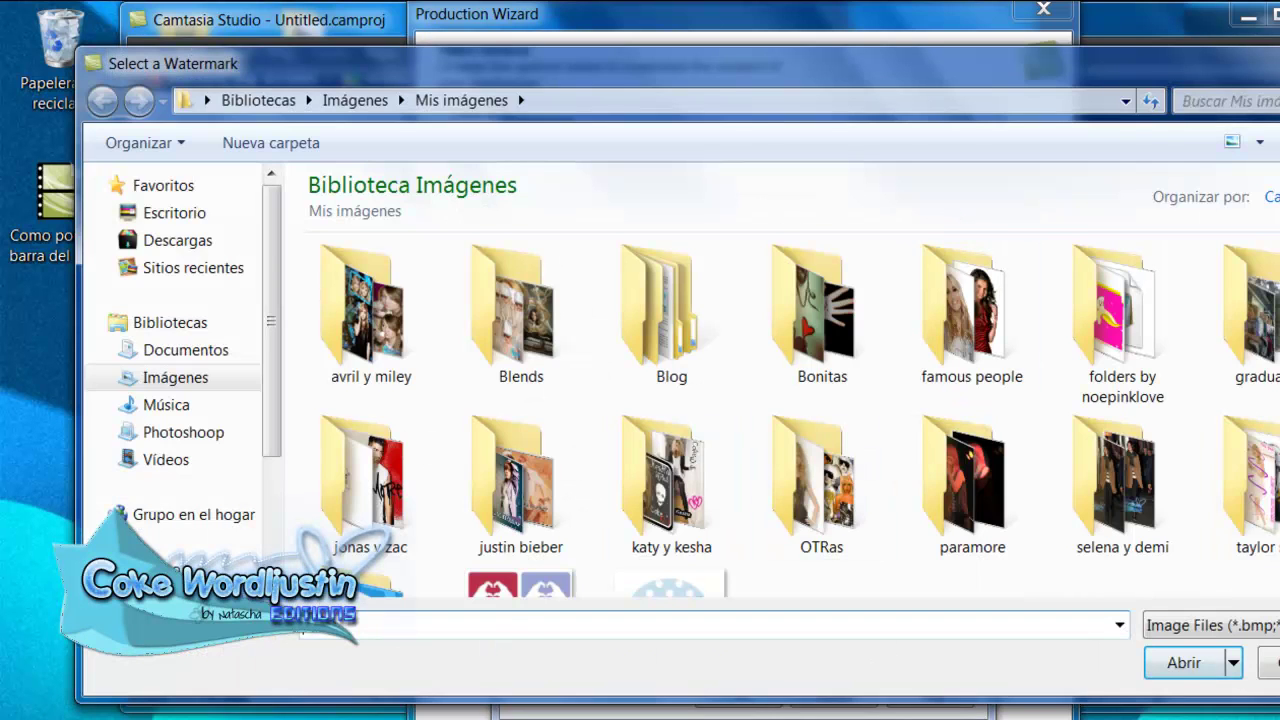
scroll(318, 475, down, 2)
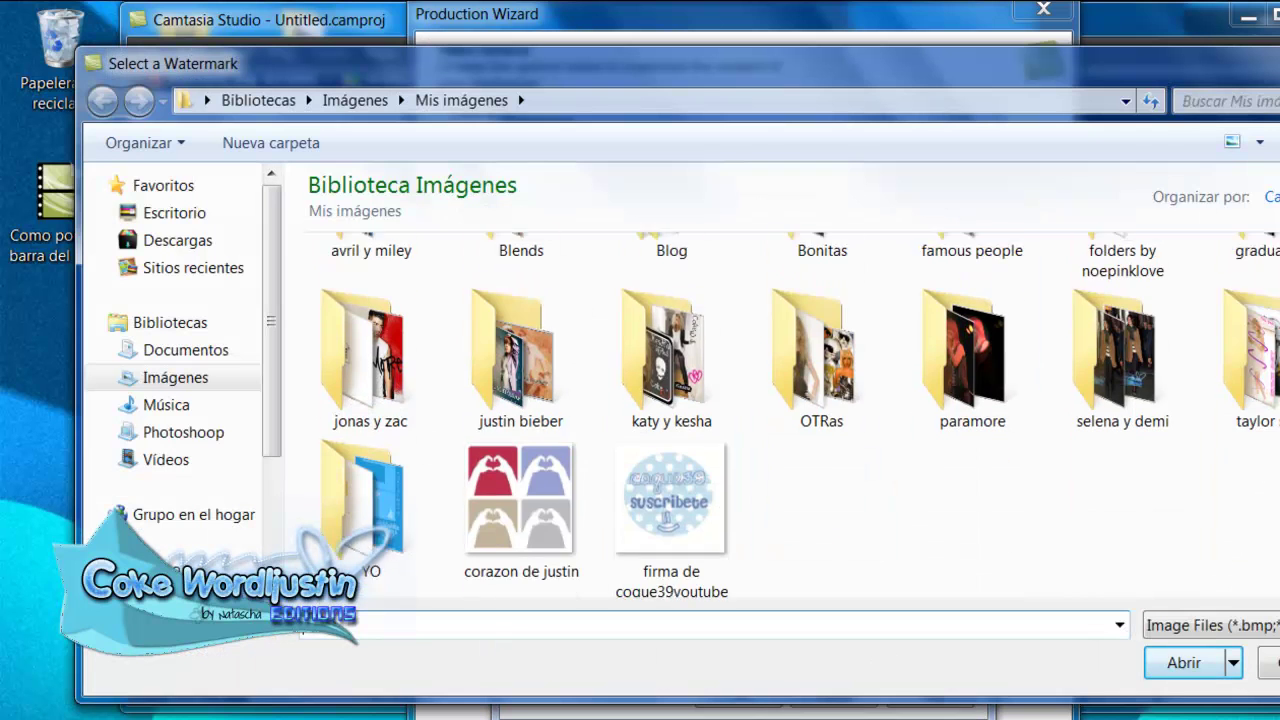
double_click(318, 484)
click(360, 490)
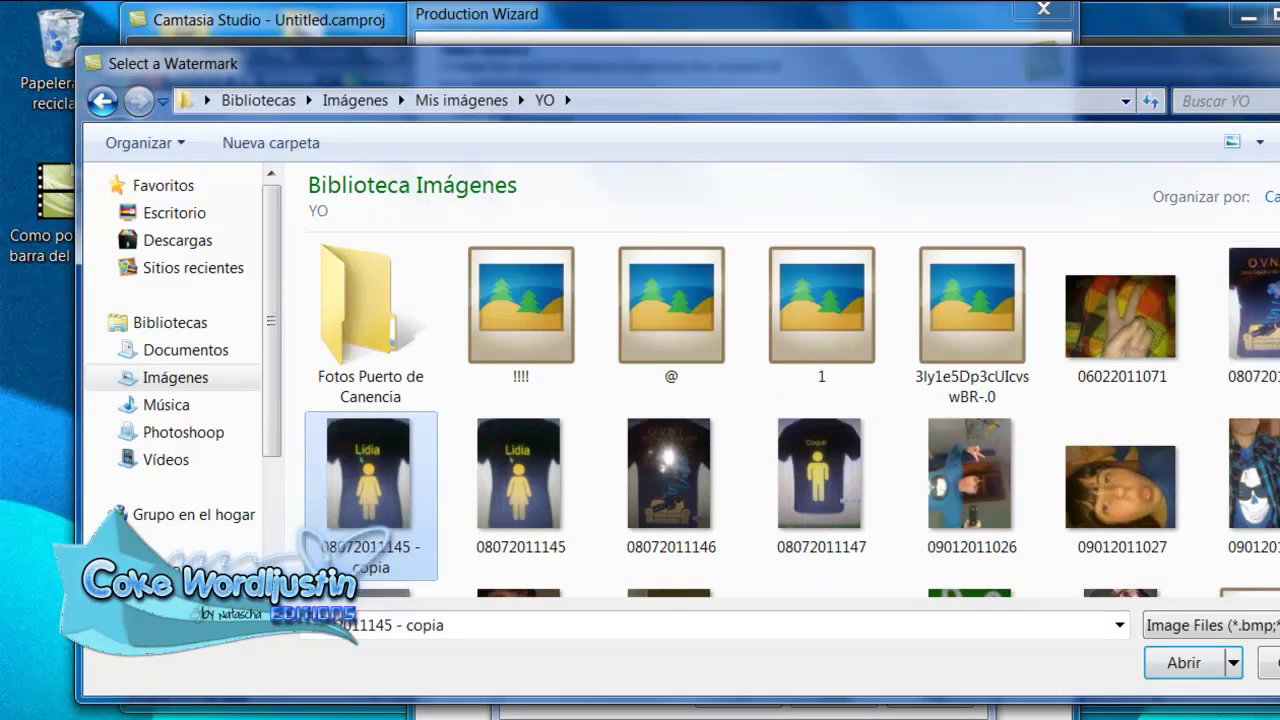
scroll(1105, 272, down, 20)
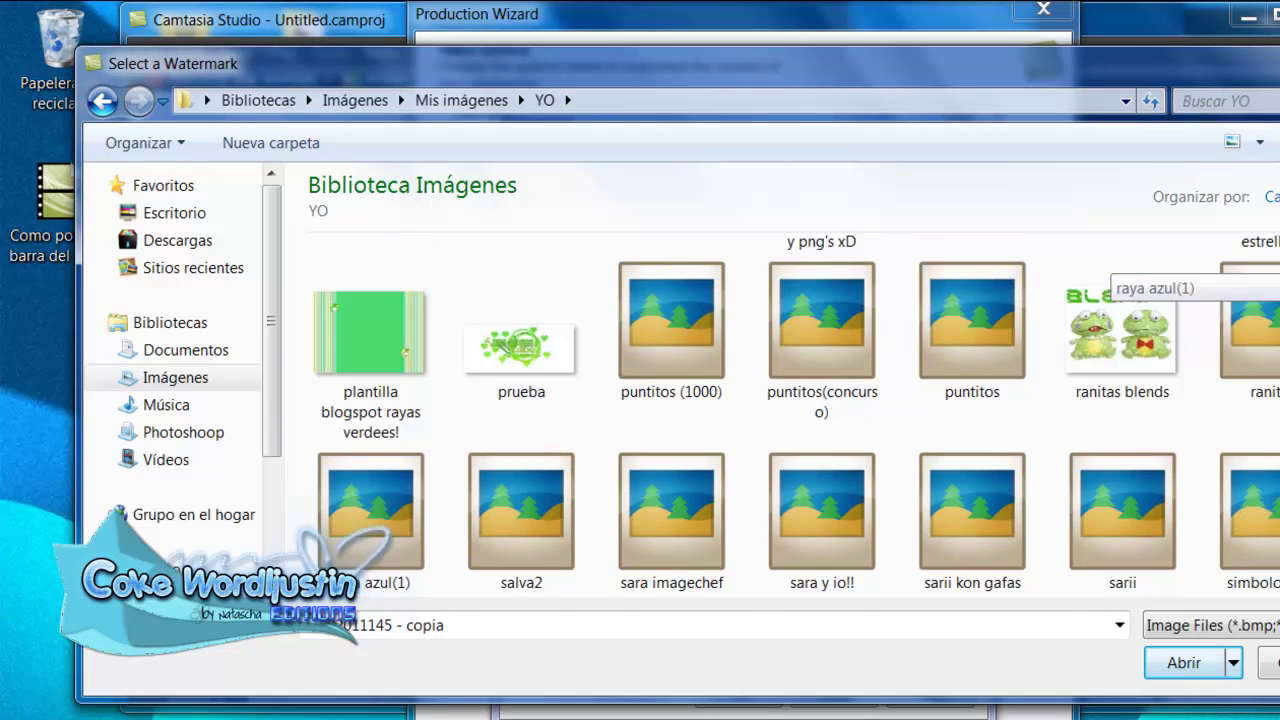
scroll(1105, 272, down, 5)
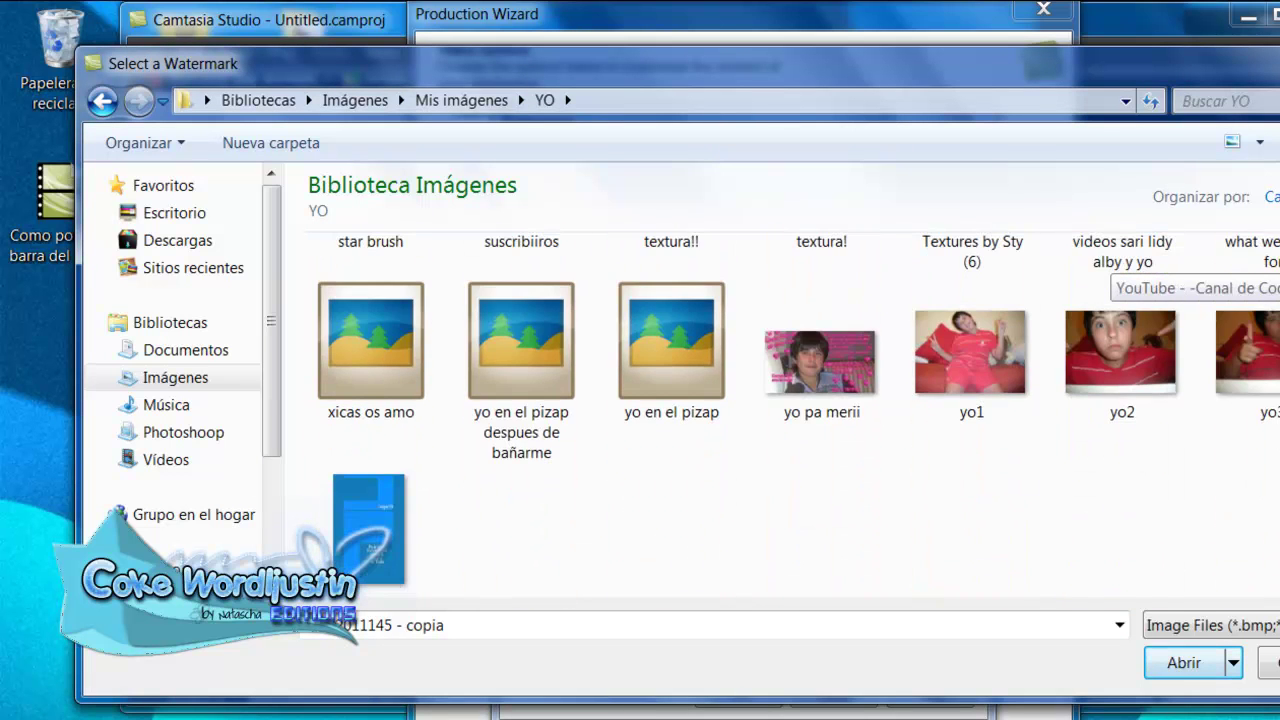
scroll(1105, 272, up, 10)
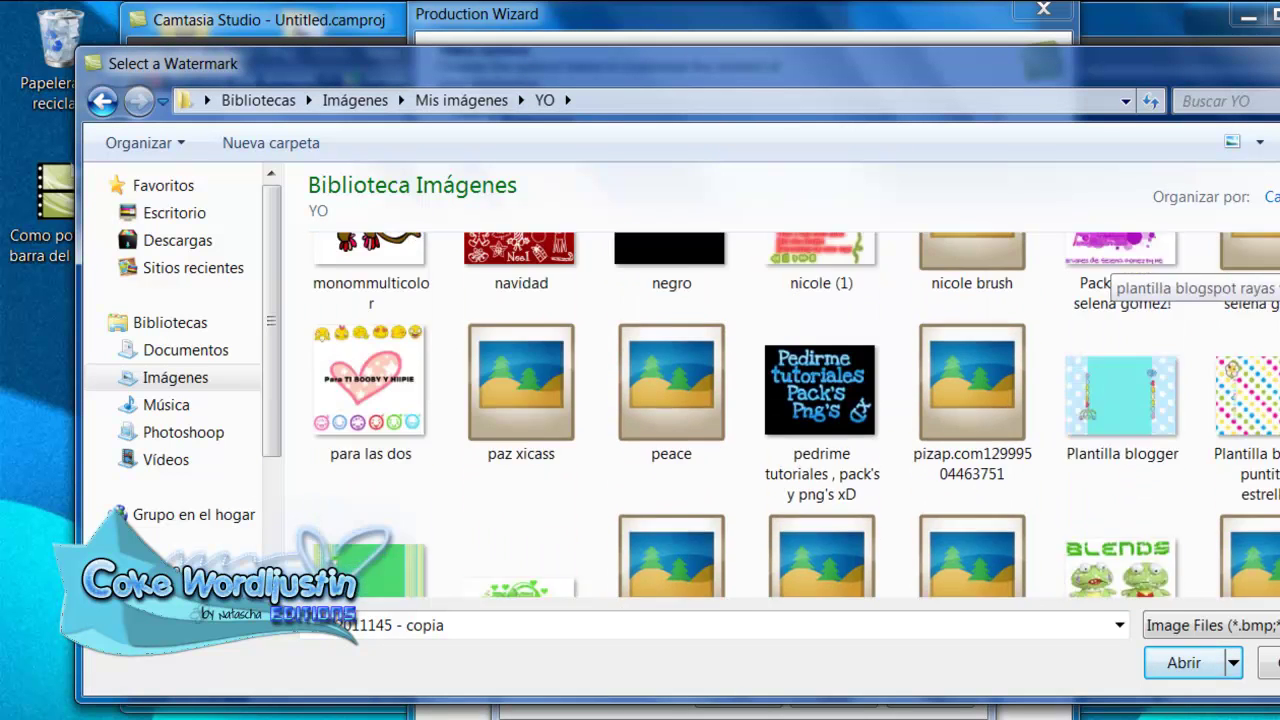
scroll(1105, 272, up, 6)
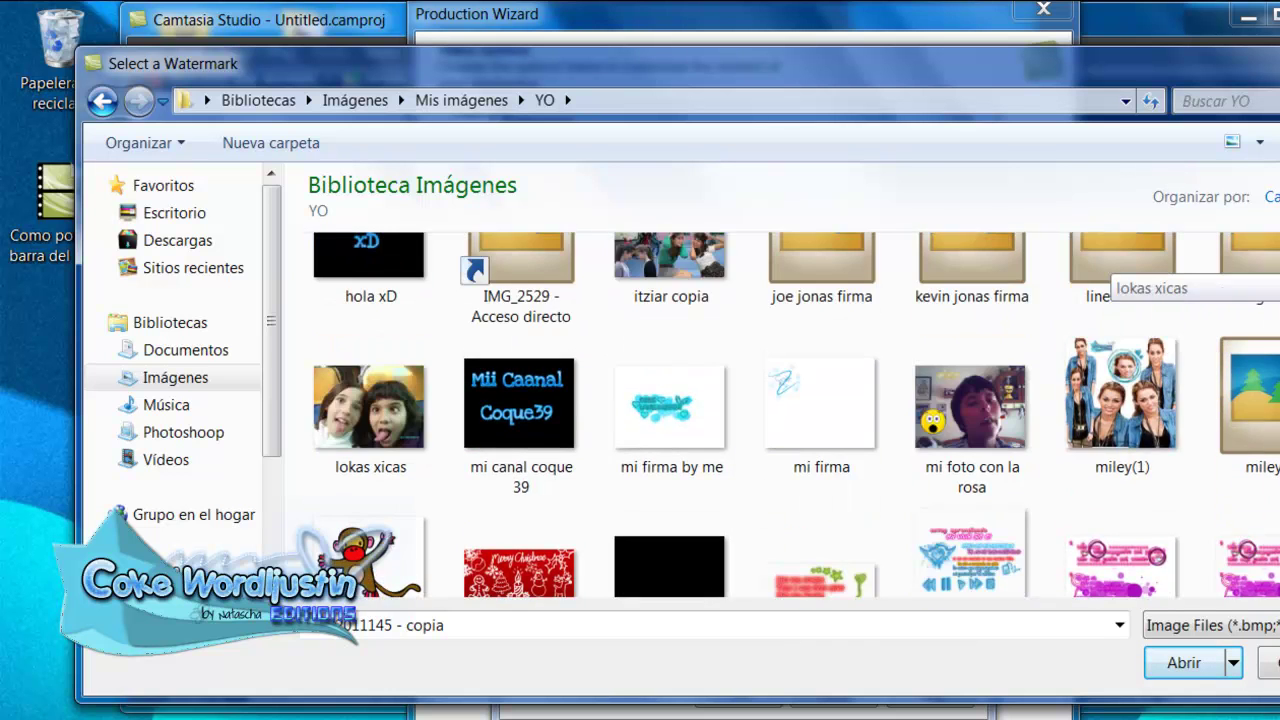
scroll(1105, 272, down, 3)
scroll(1105, 272, down, 3)
scroll(1105, 272, up, 2)
scroll(1105, 272, up, 4)
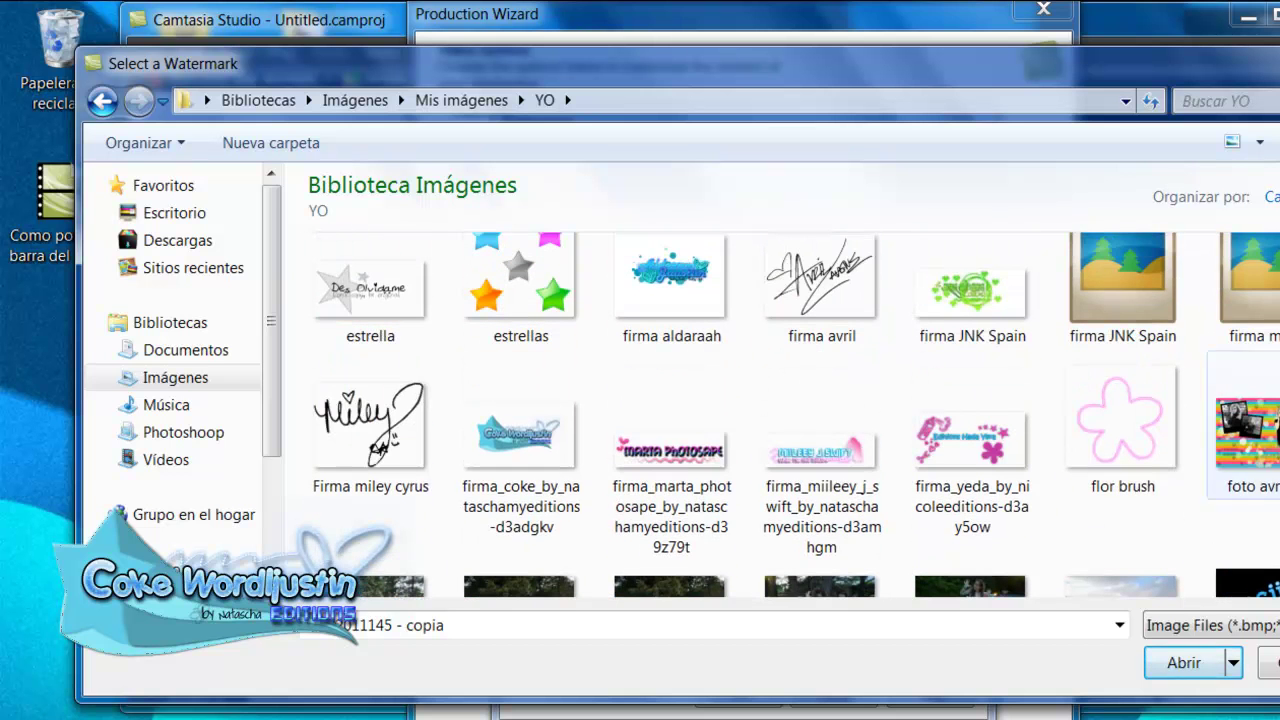
click(565, 478)
double_click(520, 450)
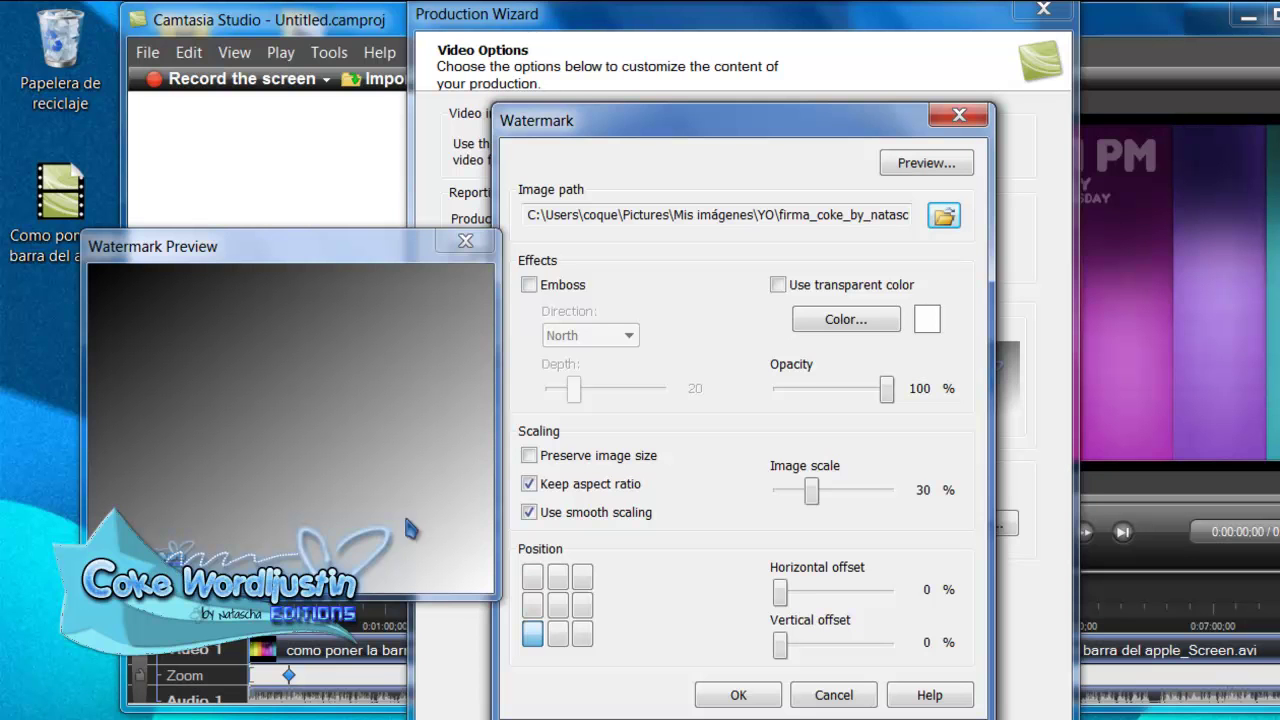
Step: Set the watermark's image scale to 64 % and reopen its preview
click(466, 241)
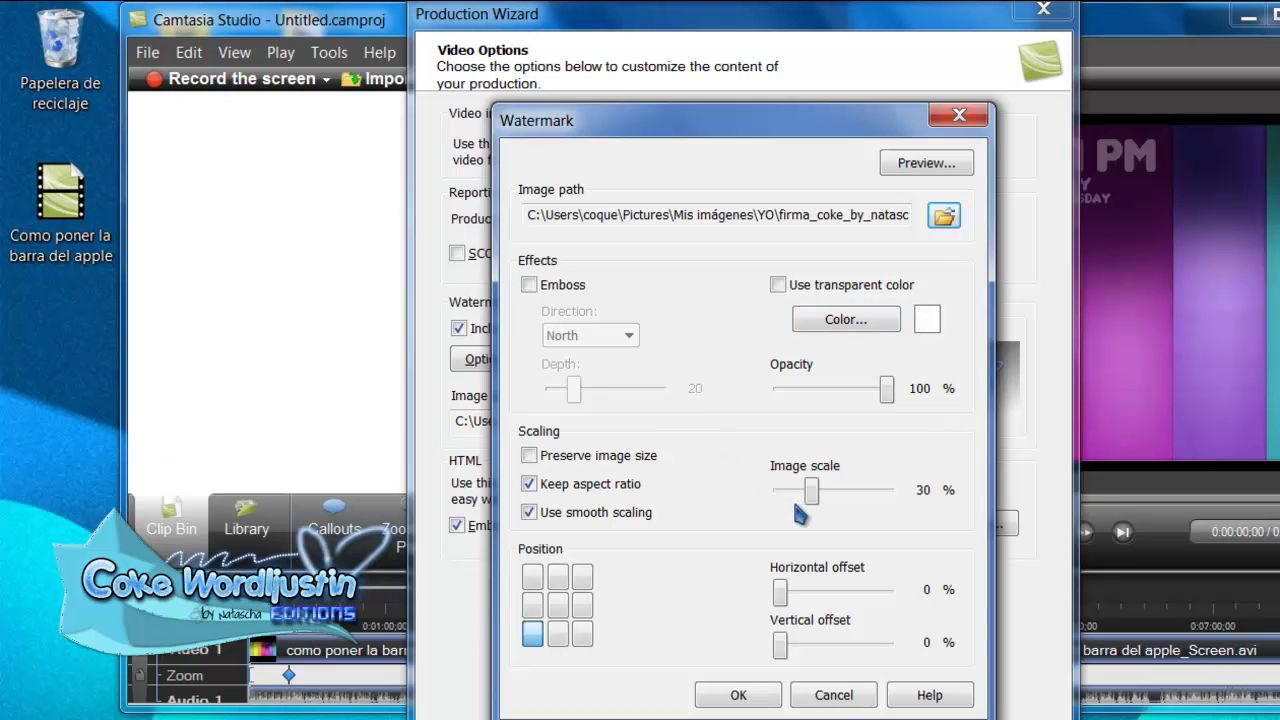
drag(810, 492, 848, 492)
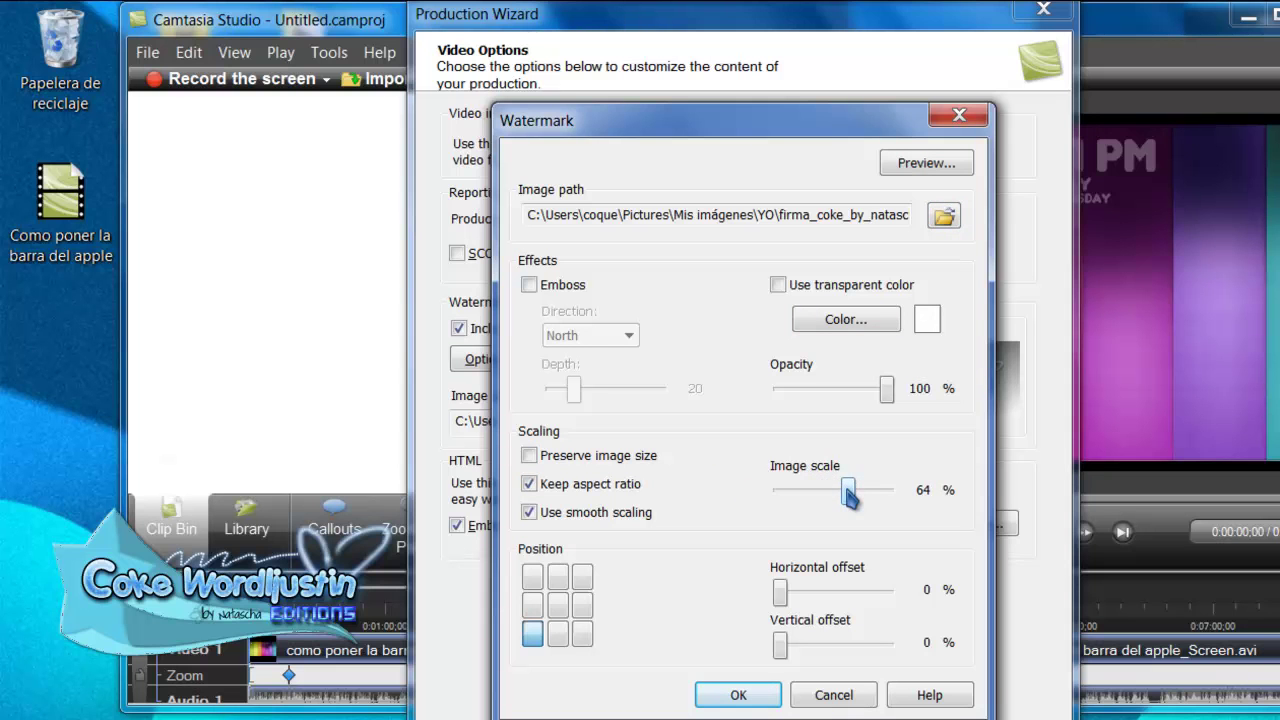
click(910, 168)
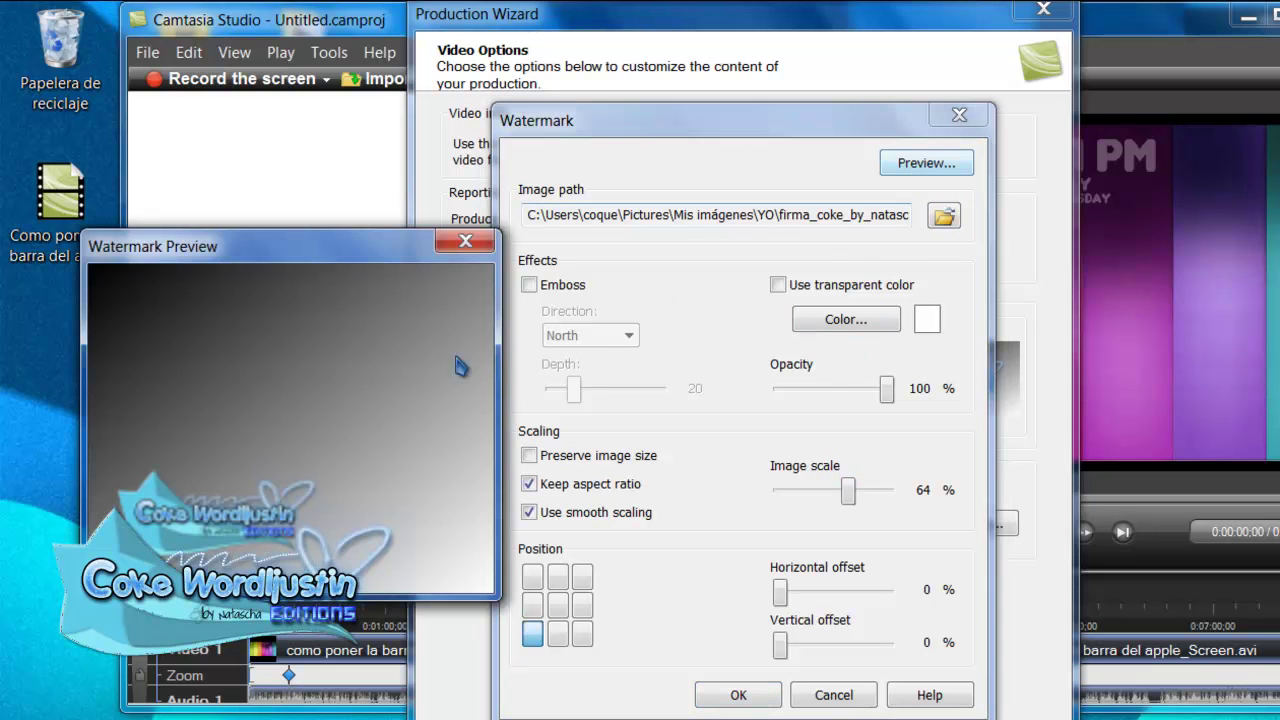
Step: Reduce the watermark's image scale to 37 %, leaving the opacity at 100 %
click(886, 390)
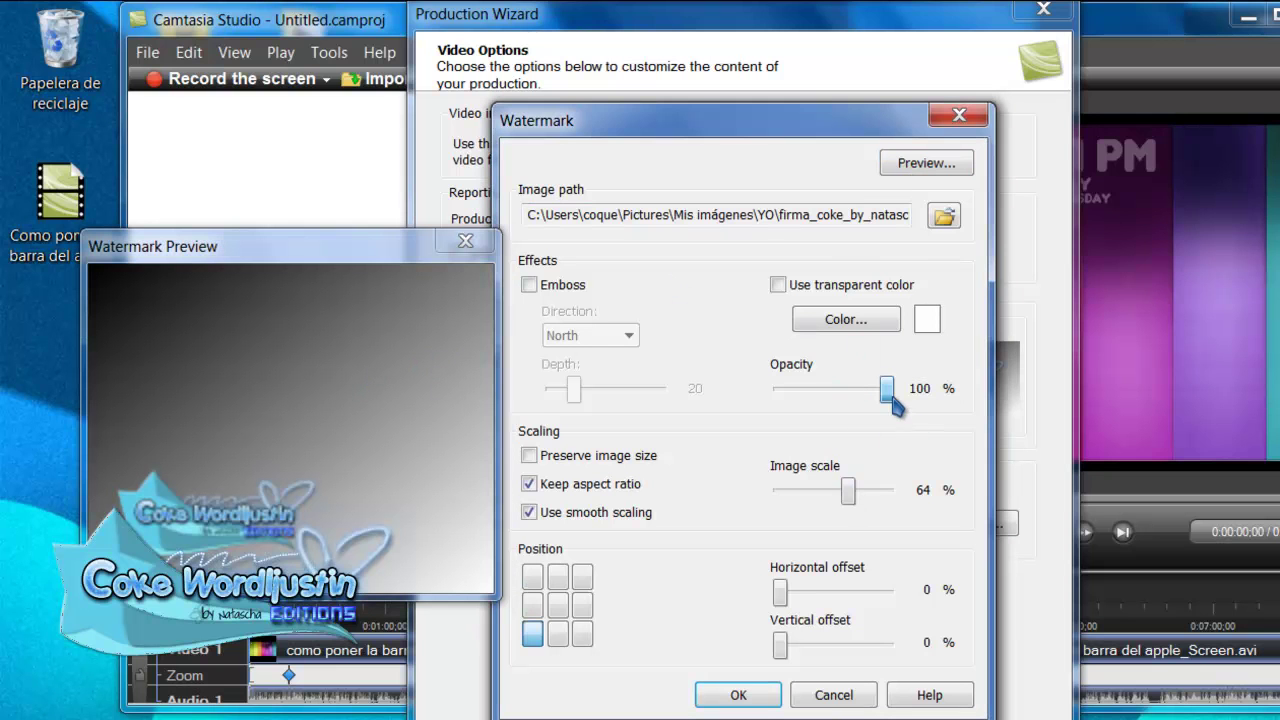
drag(849, 491, 832, 495)
drag(797, 507, 821, 520)
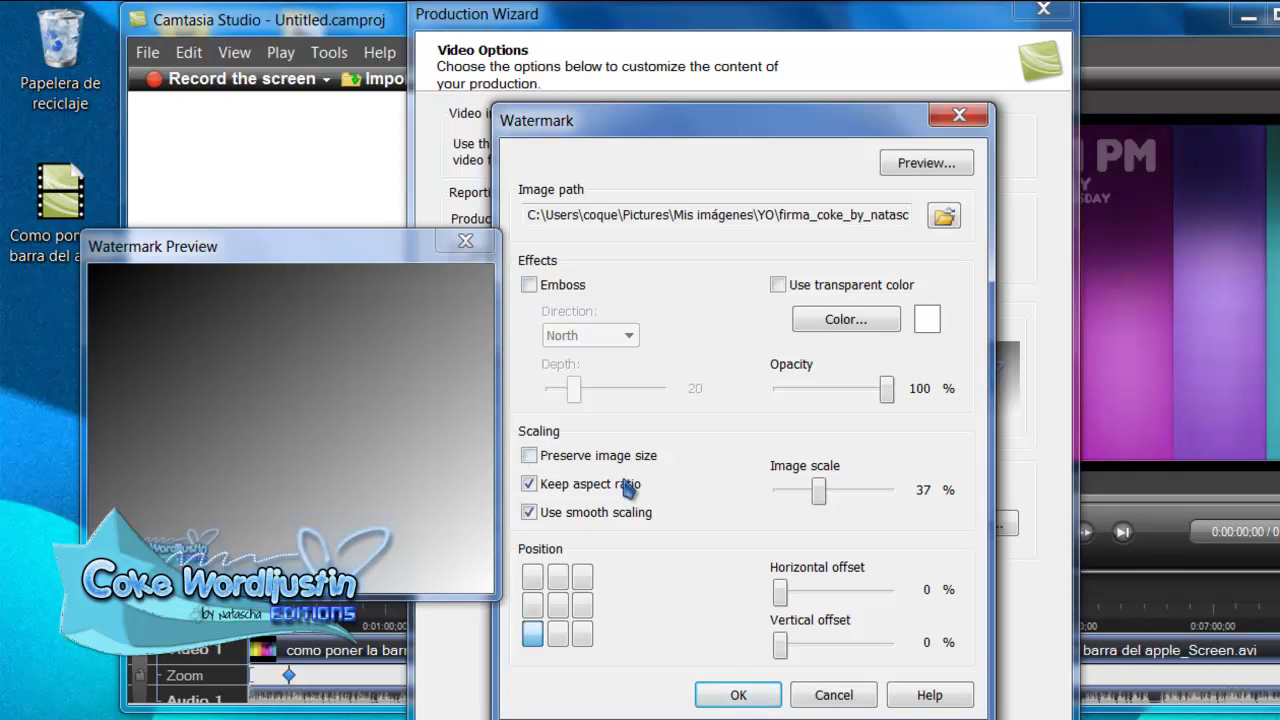
Step: Try the watermark along the right edge of the video frame, and place it at the top centre with a vertical offset of 0 %
drag(782, 591, 708, 590)
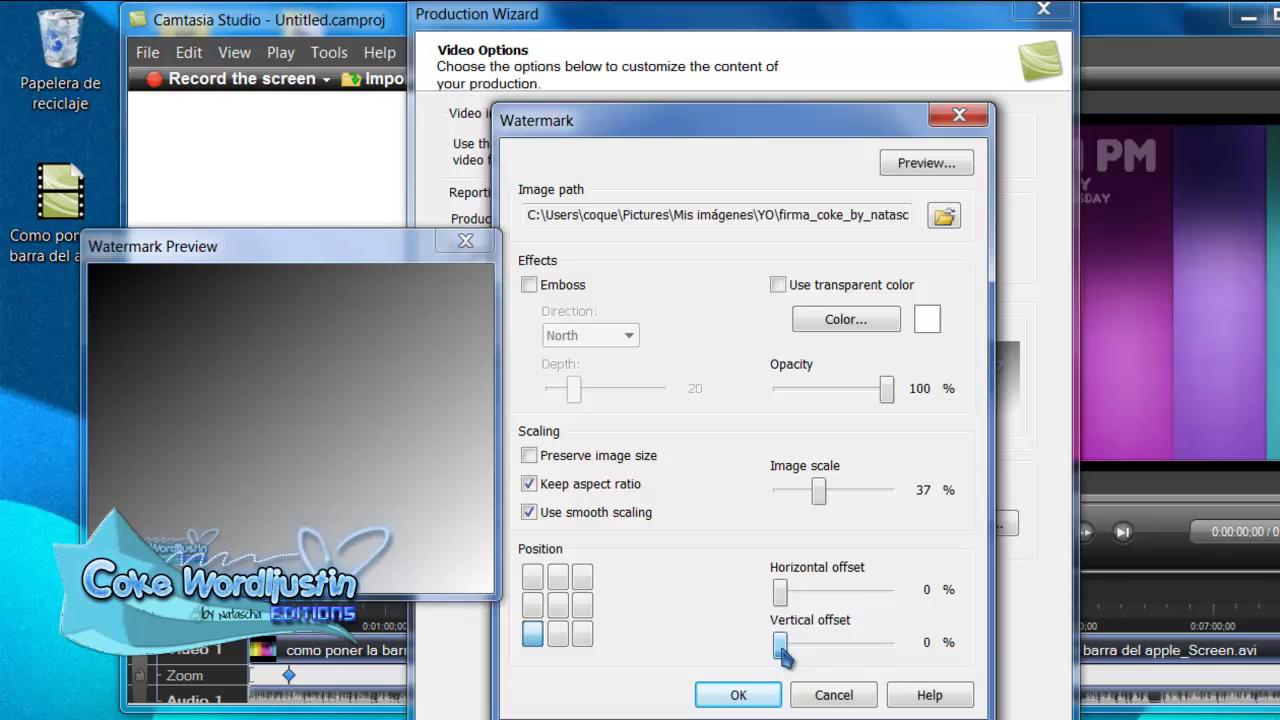
mouse_move(782, 648)
mouse_down()
mouse_move(984, 656)
mouse_move(781, 655)
mouse_up()
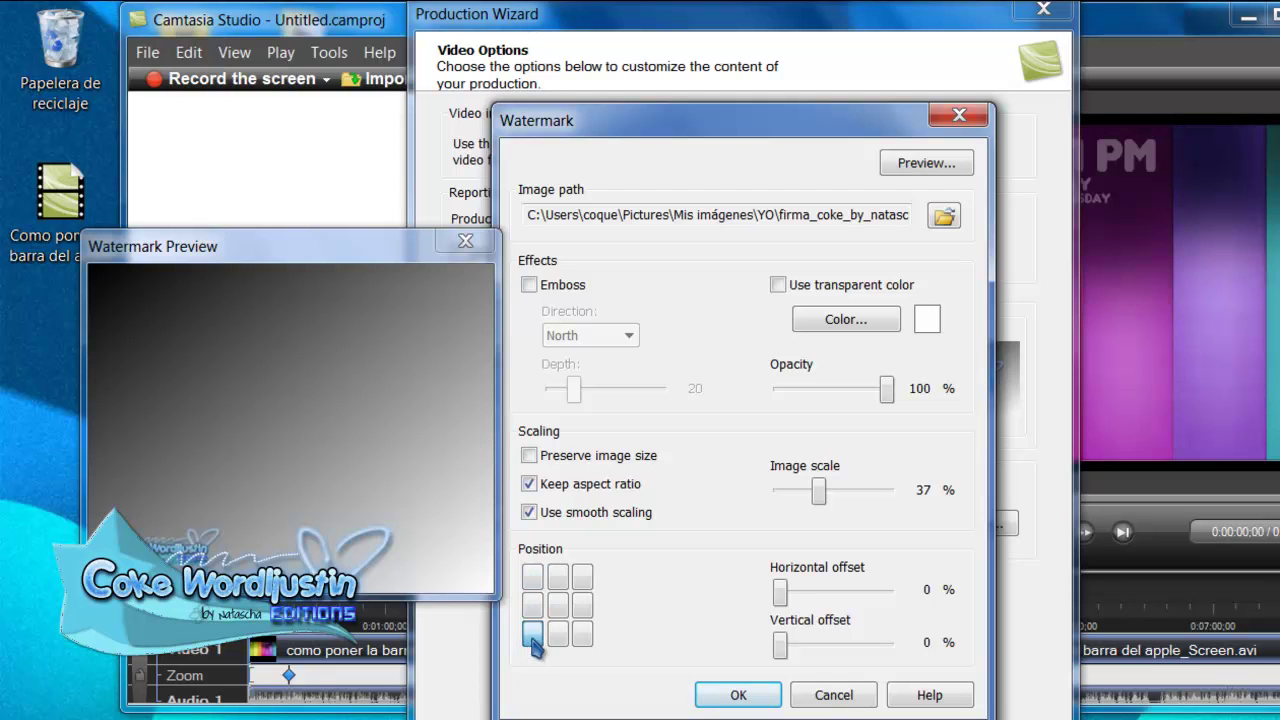
click(583, 635)
click(583, 606)
click(582, 578)
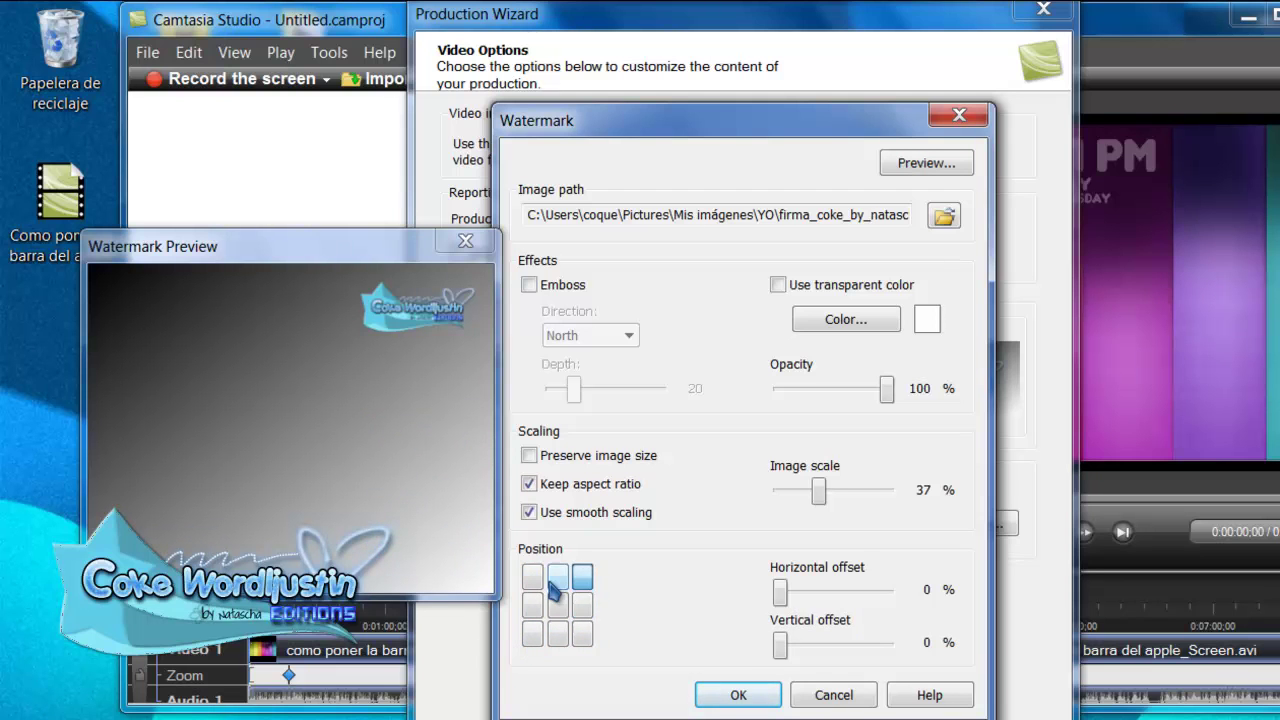
click(557, 578)
mouse_move(786, 649)
mouse_down()
mouse_move(903, 650)
mouse_move(777, 646)
mouse_up()
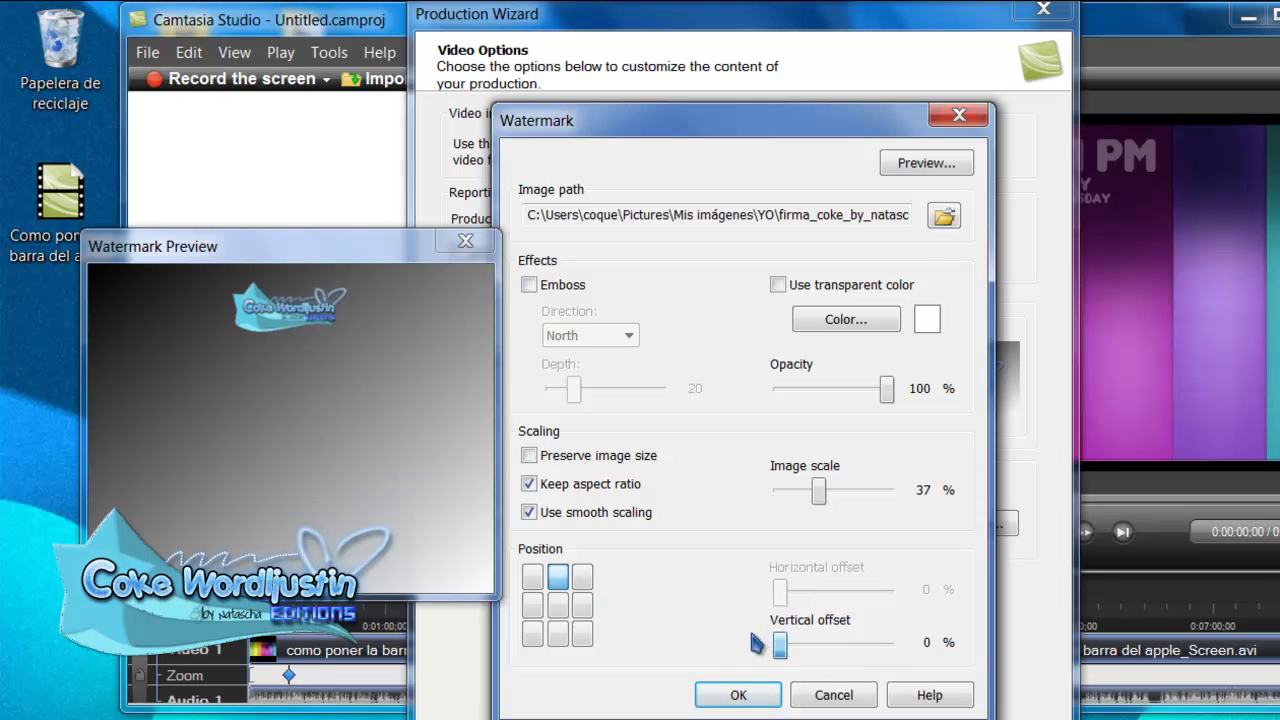
Step: Try the watermark in the other corners of the frame, place it in the bottom-left corner, and accept the watermark settings
click(532, 634)
click(582, 634)
click(582, 578)
click(557, 578)
click(532, 578)
click(532, 634)
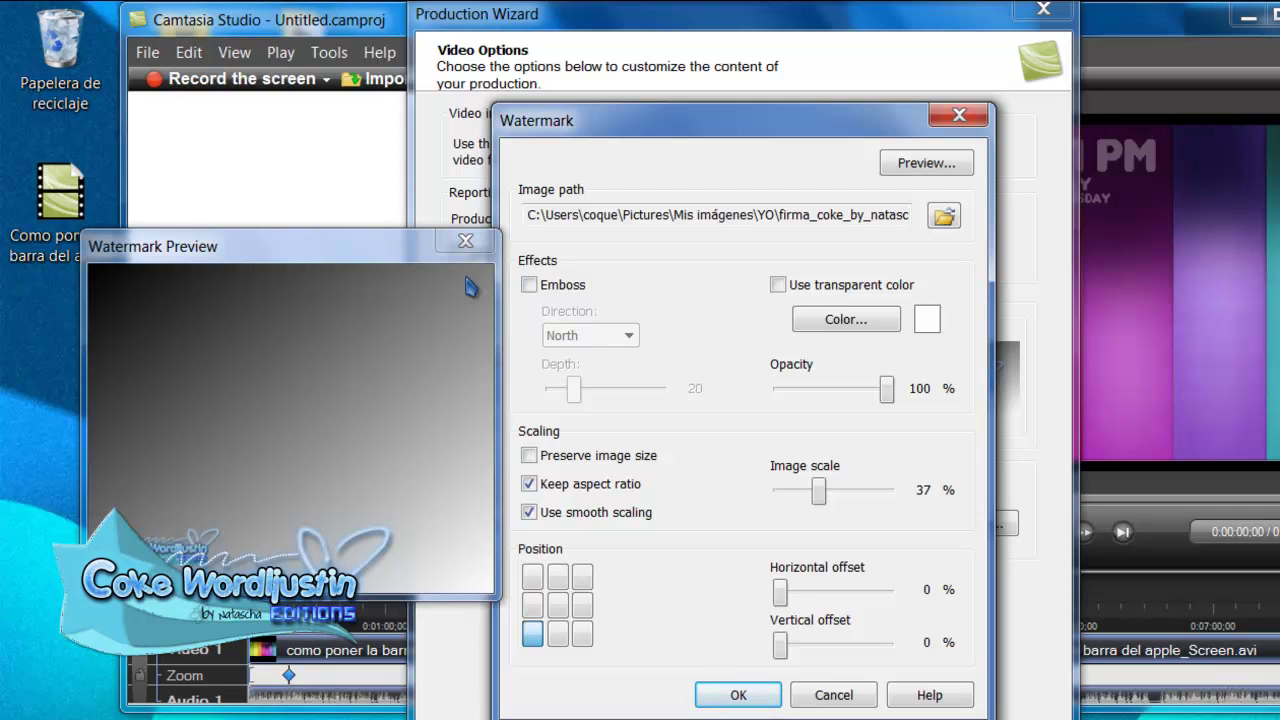
click(742, 695)
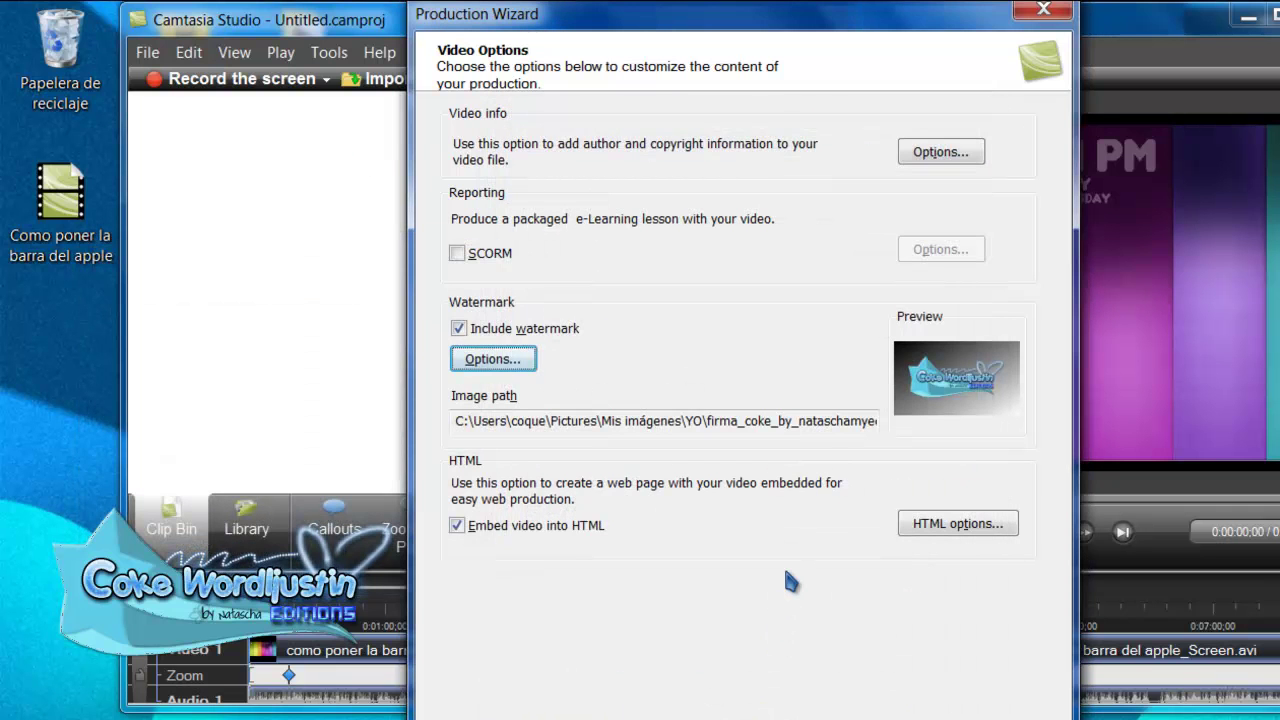
Step: Recheck the watermark's placement in its preview, and look back at the Flash Templates page before returning to the video options
key(Return)
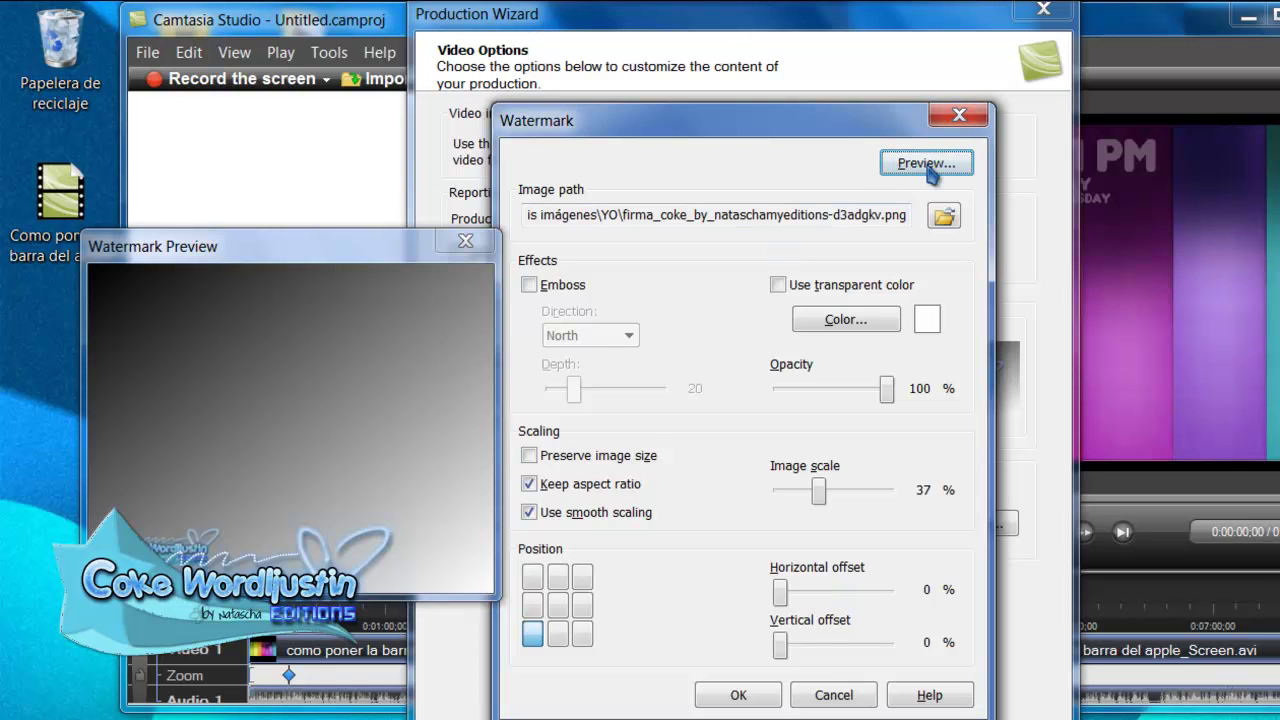
click(958, 115)
key(Tab)
key(Tab)
key(Tab)
key(Tab)
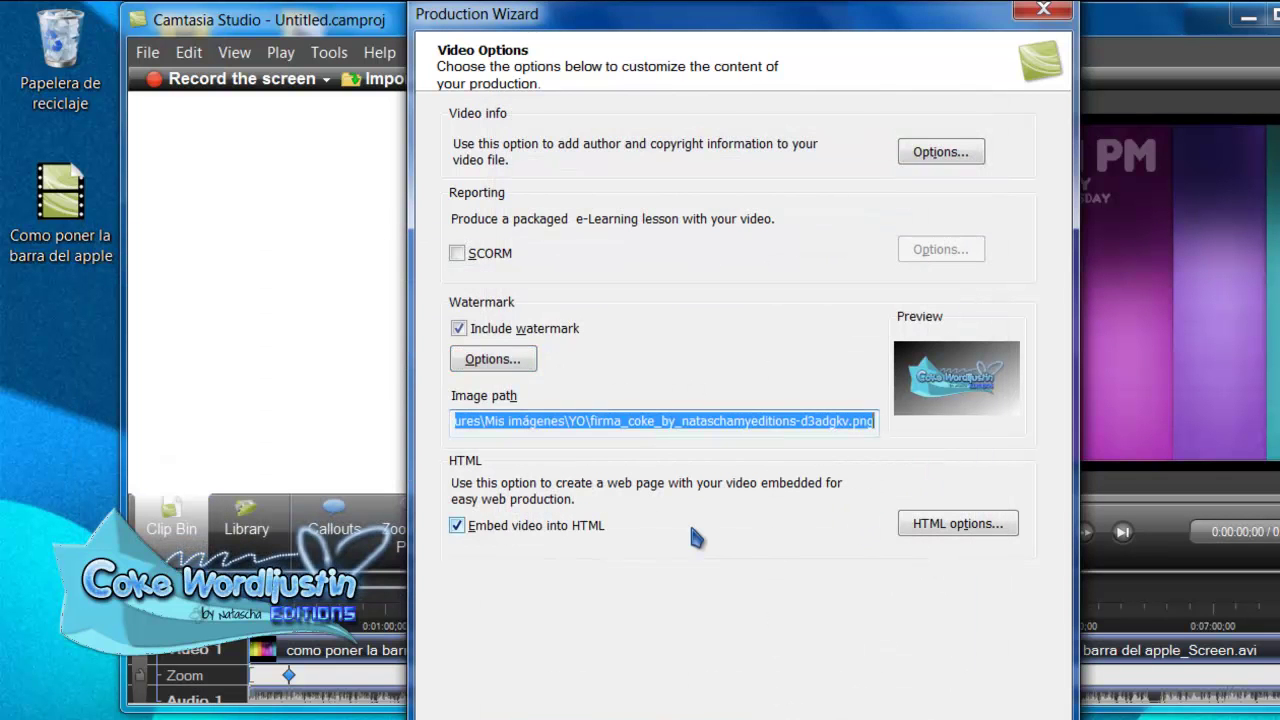
key(Return)
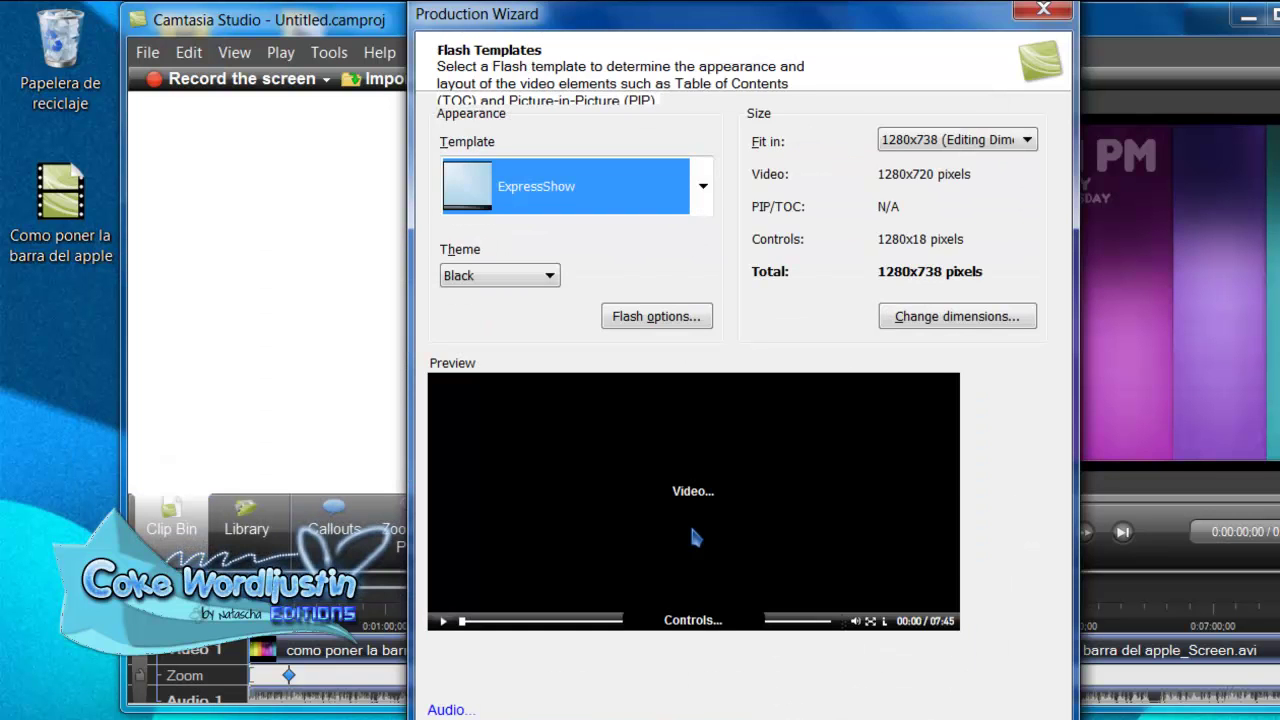
key(Return)
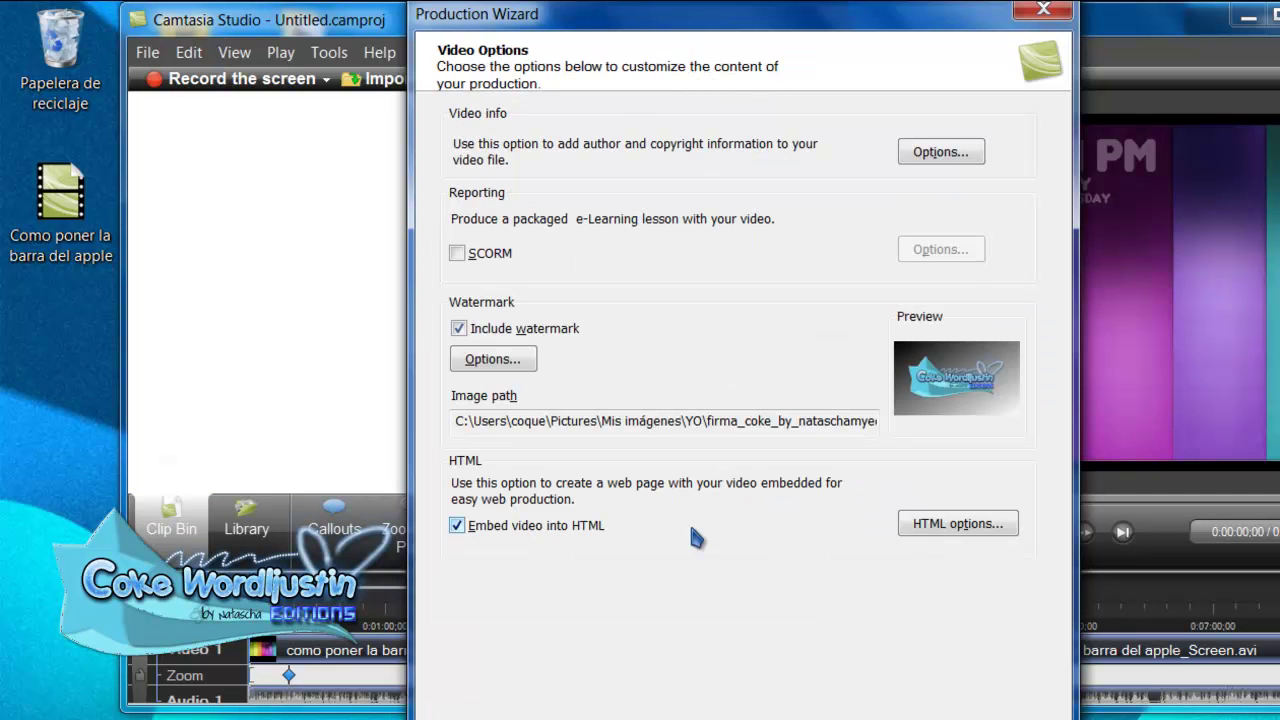
Step: Produce the video under the name "Prueba uno", and minimize the rendering progress window
key(Return)
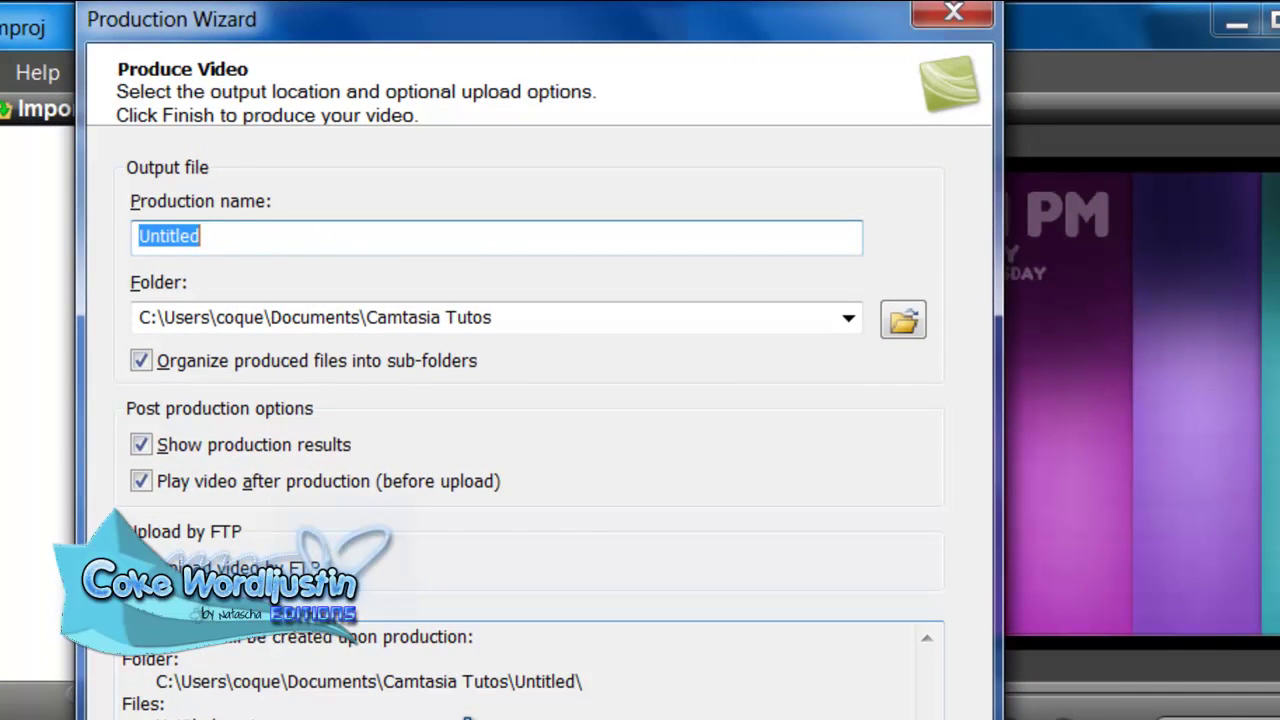
text(P)
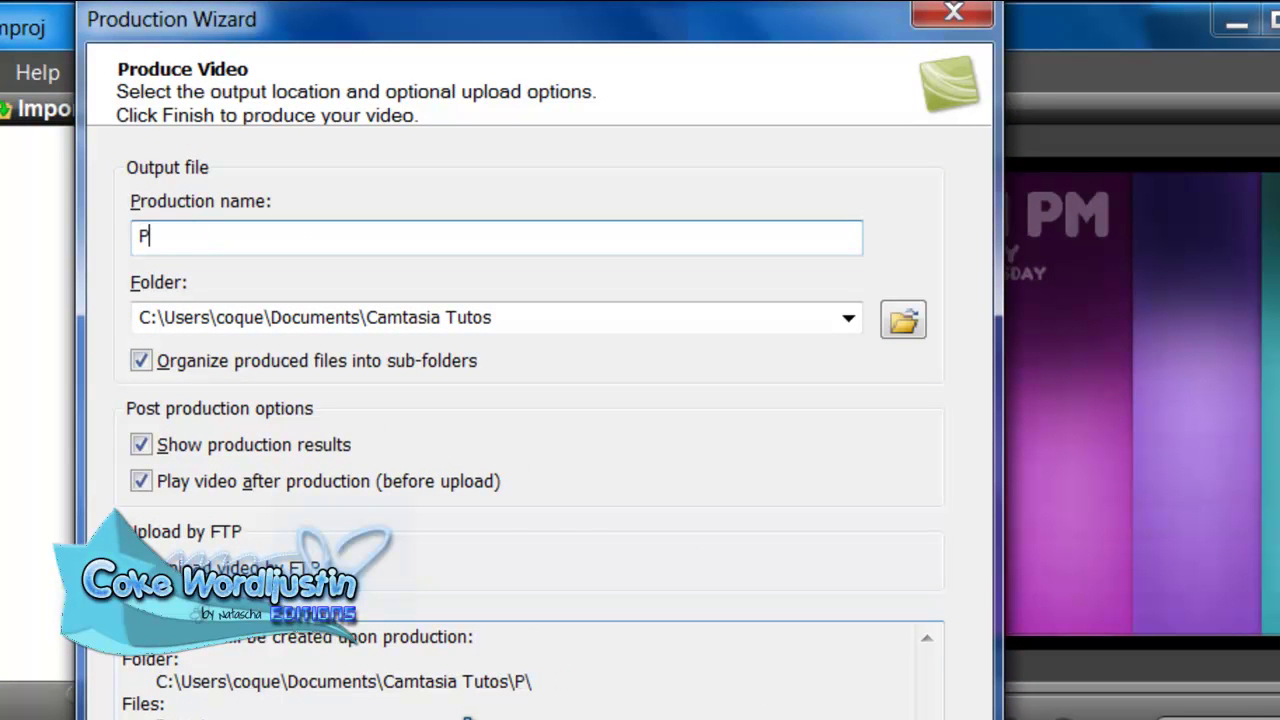
text(rueba)
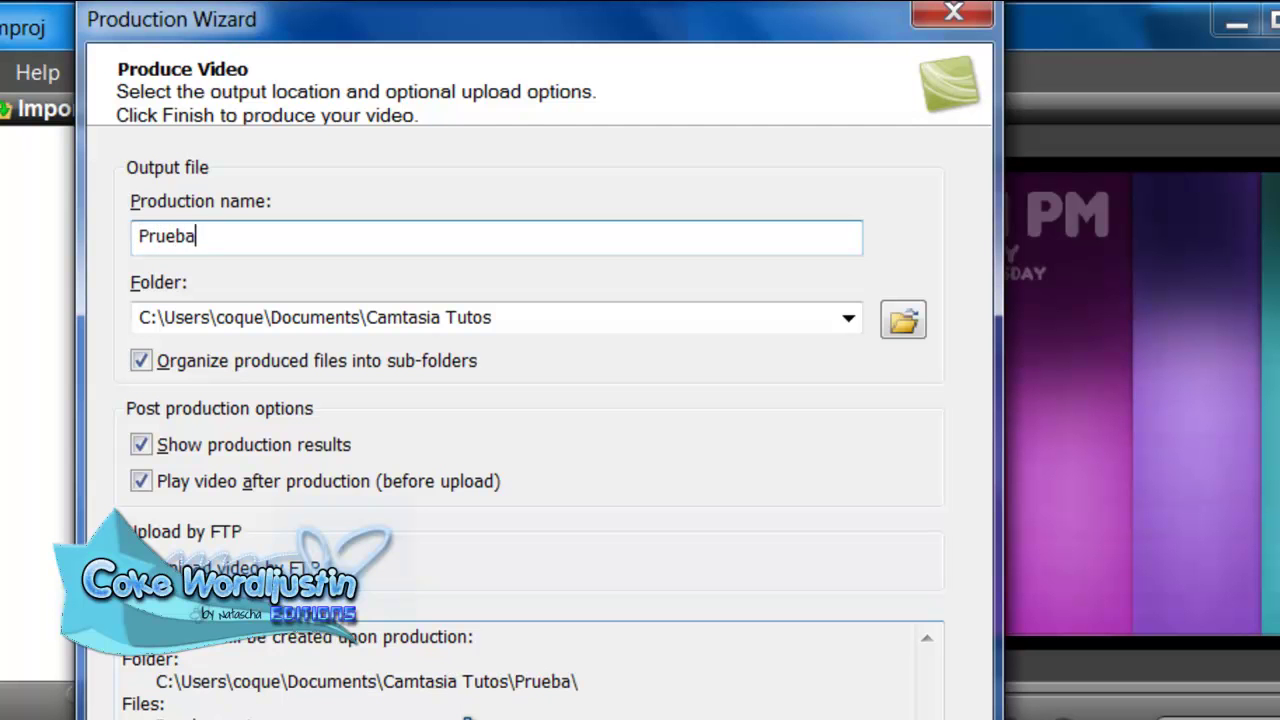
text( uno)
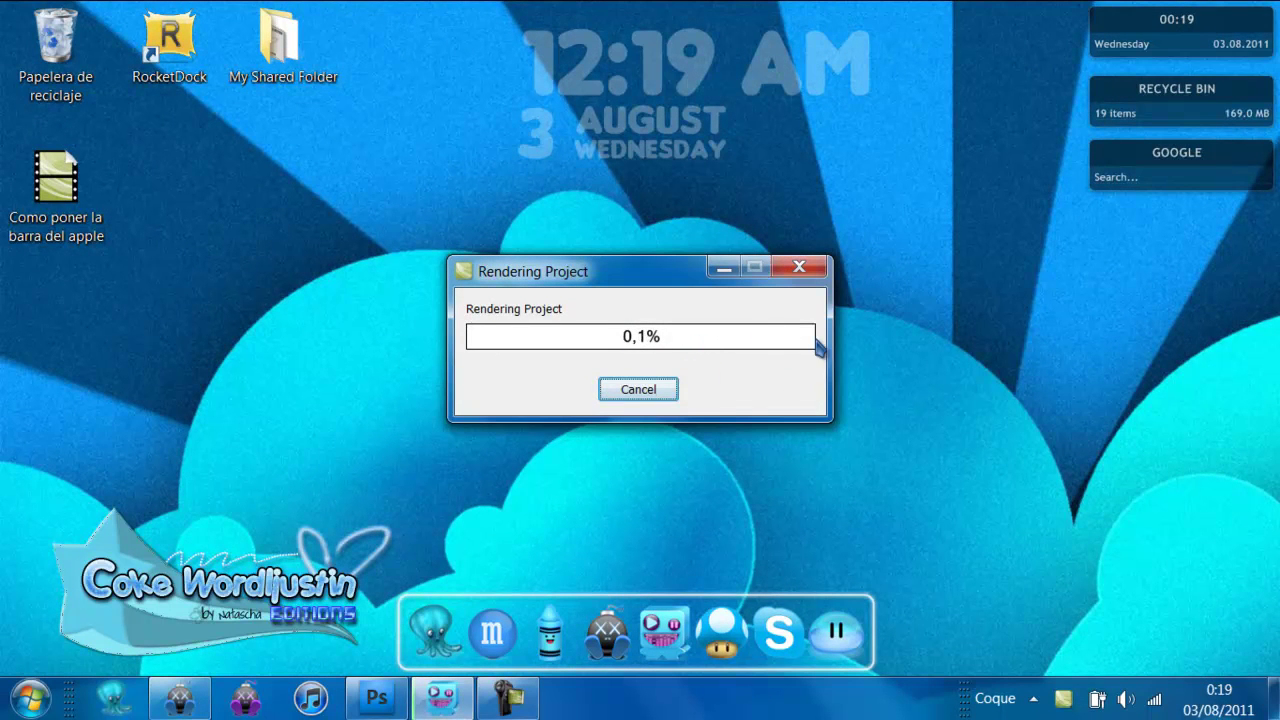
click(723, 268)
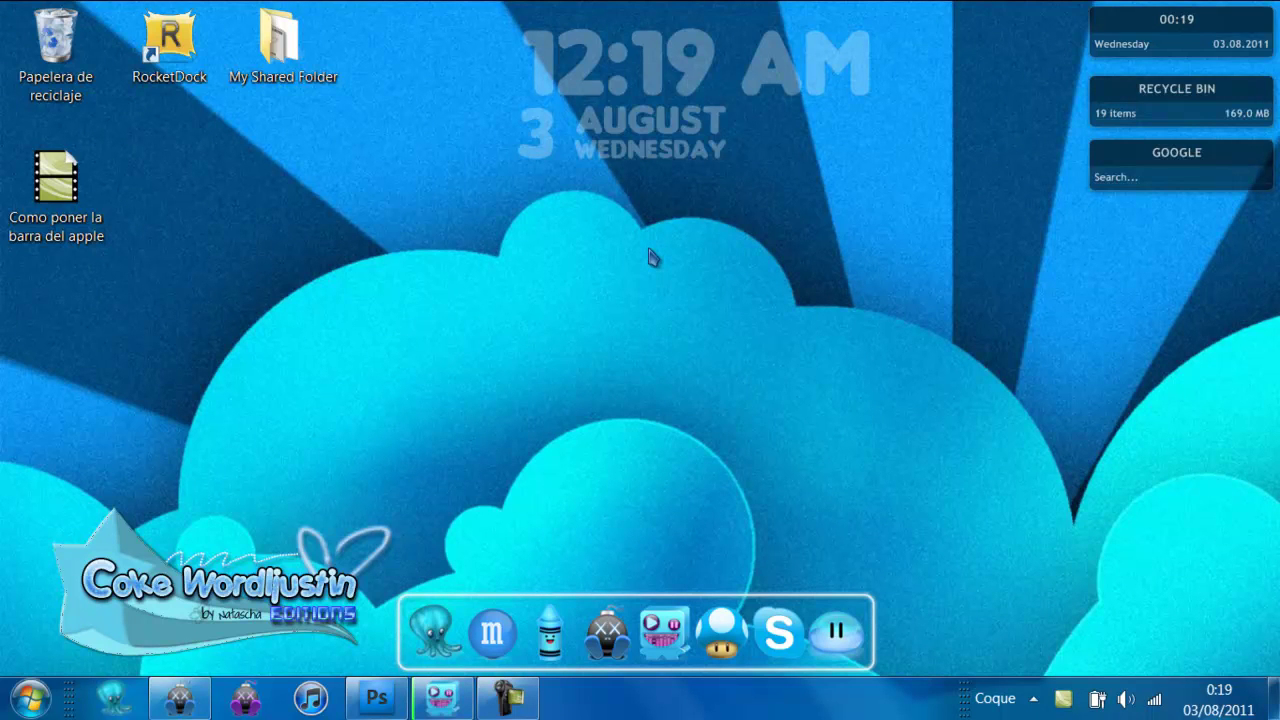